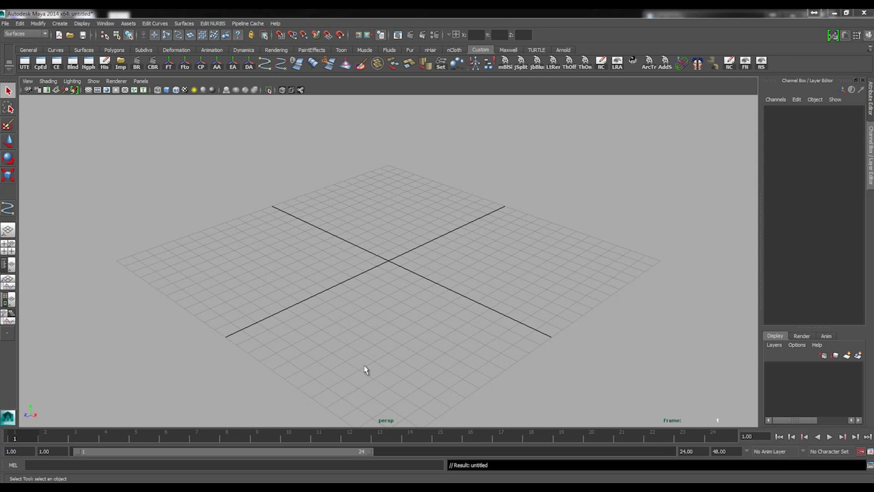
# Open the recently used scene base_ring.mb
pyautogui.click(4, 24)
pyautogui.moveTo(57, 208)
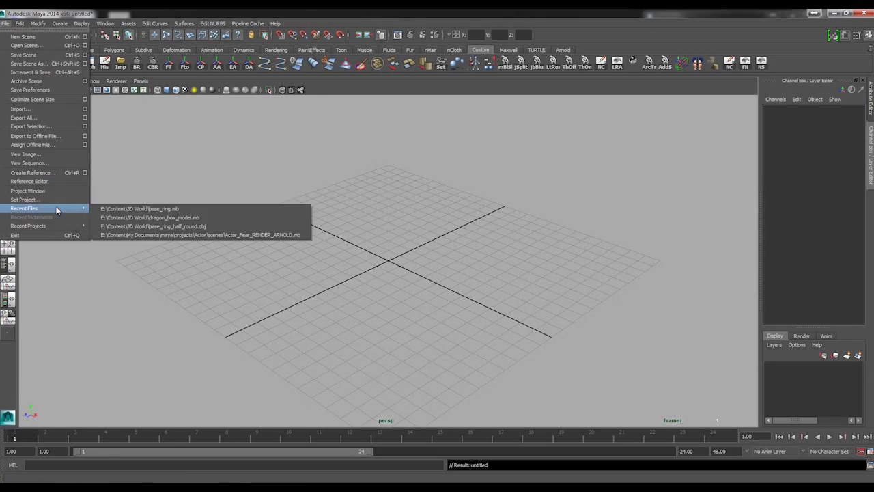
pyautogui.click(121, 209)
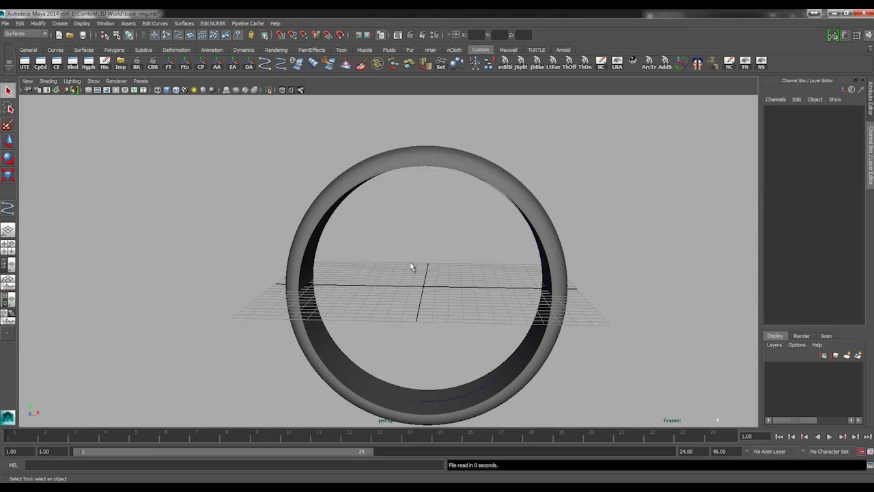
# Import dragon_ring_concept_side.jpg as an image plane in the front view
pyautogui.press('space')
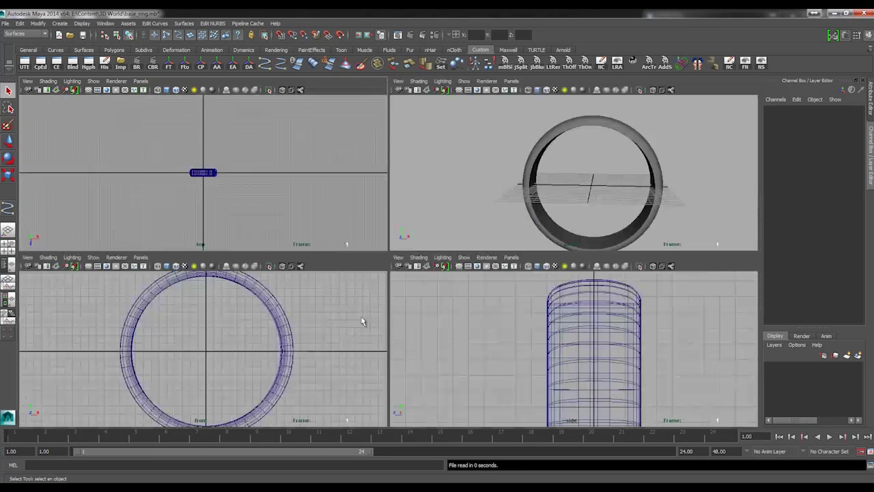
pyautogui.press('space')
pyautogui.keyDown('alt'); pyautogui.moveTo(468, 267); pyautogui.dragTo(250, 198, button='right'); pyautogui.keyUp('alt')
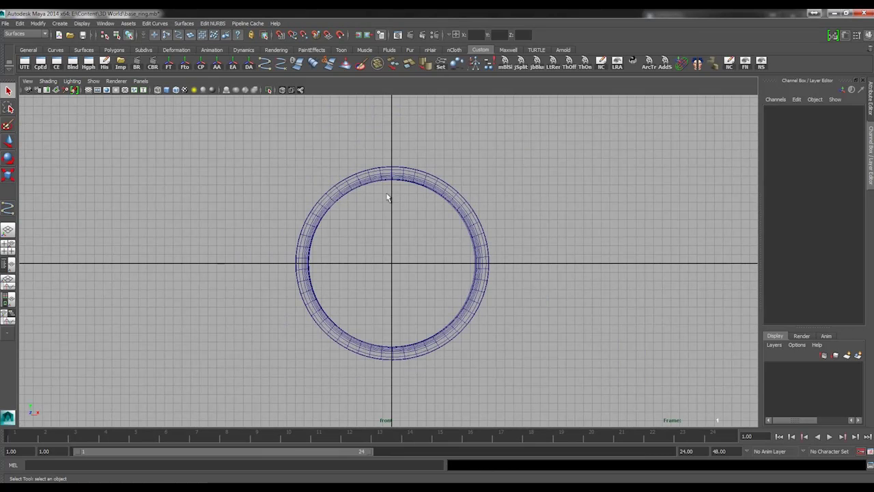
pyautogui.keyDown('alt'); pyautogui.moveTo(444, 211); pyautogui.dragTo(372, 198, button='right'); pyautogui.keyUp('alt')
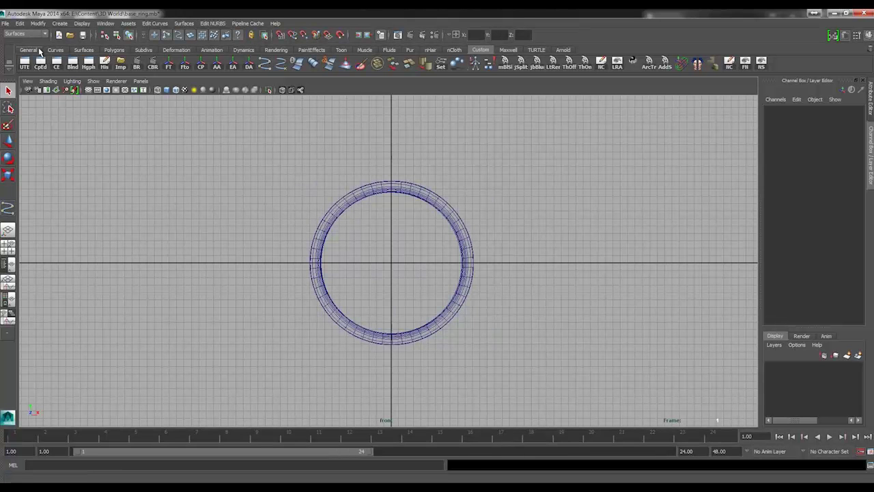
pyautogui.click(27, 81)
pyautogui.moveTo(109, 230)
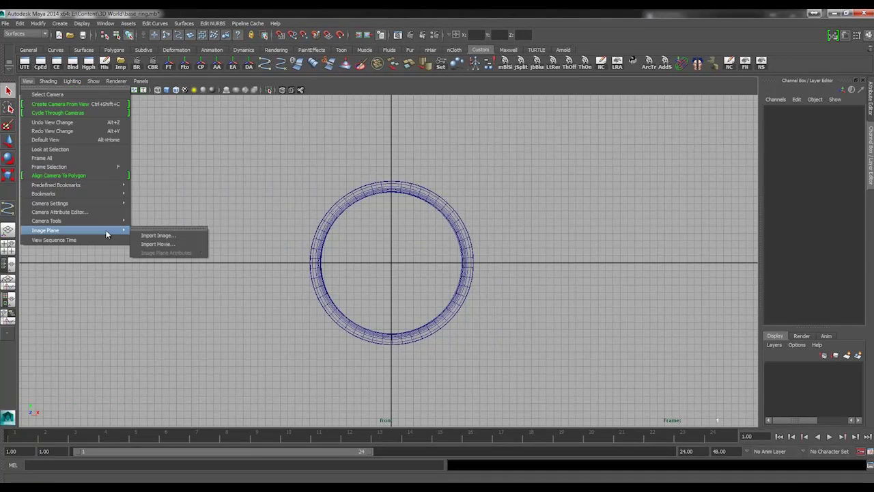
pyautogui.click(173, 238)
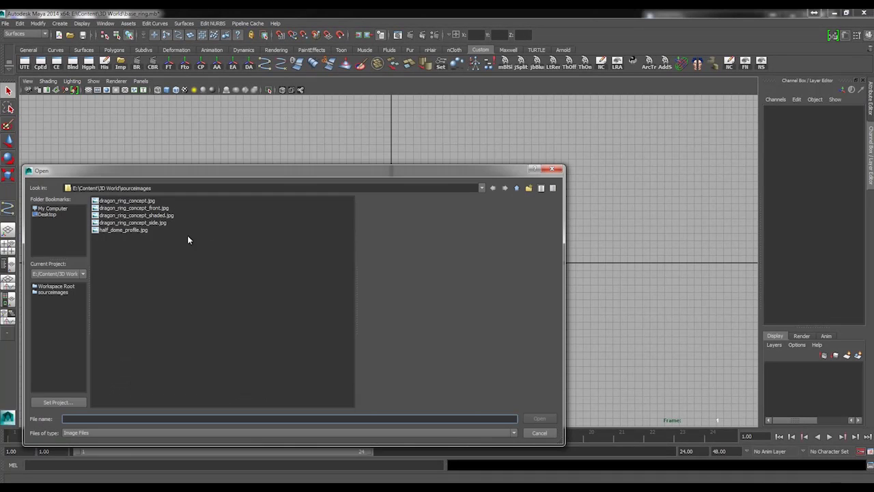
pyautogui.click(164, 209)
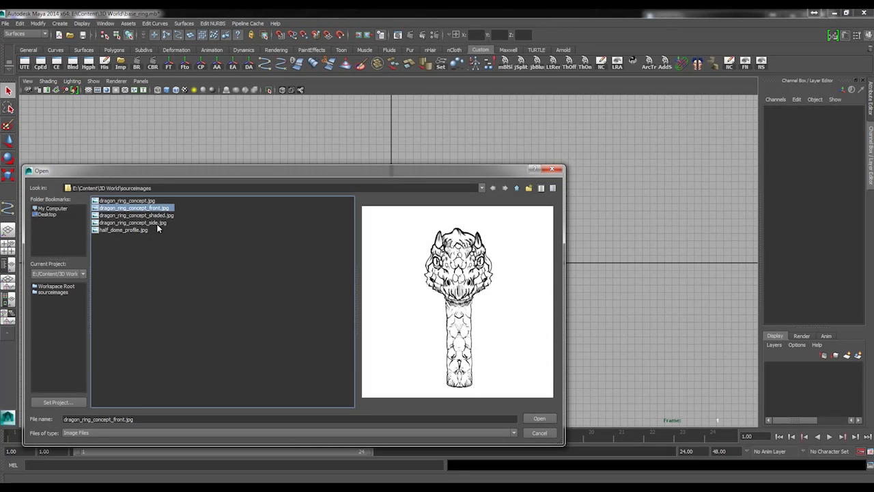
pyautogui.click(158, 224)
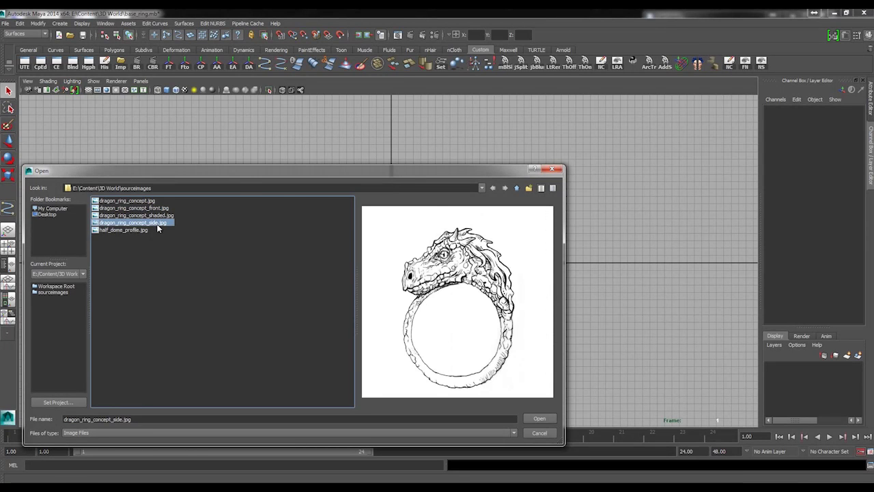
pyautogui.doubleClick(157, 224)
# Scale the image plane to a width and height of 47.36 and raise its image center Y to 7.1
pyautogui.scroll(-2, 462, 313)
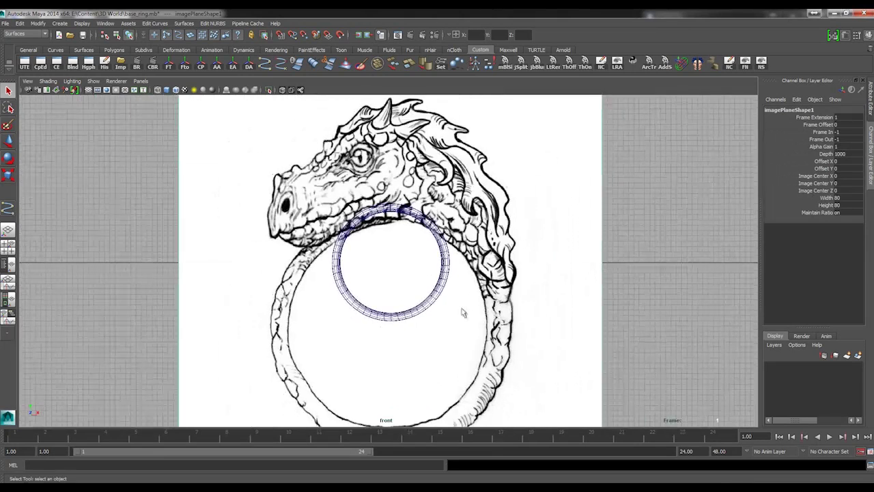
pyautogui.scroll(-3, 462, 309)
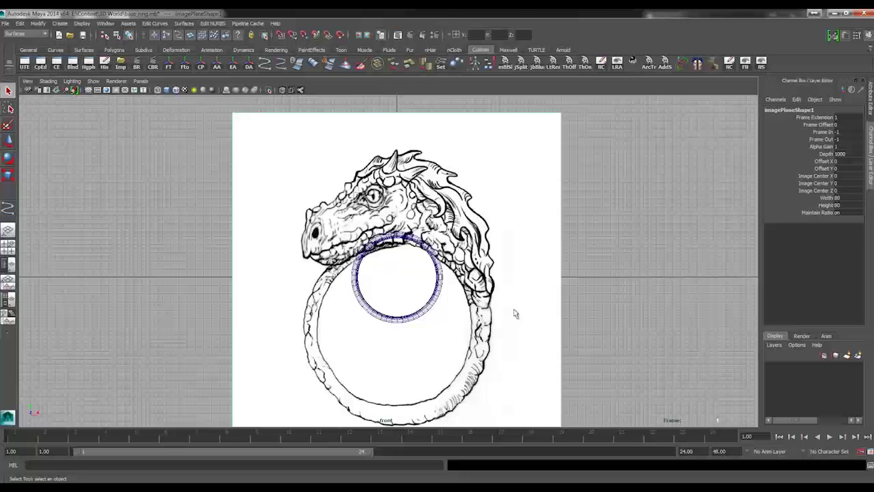
pyautogui.keyDown('alt'); pyautogui.moveTo(460, 281); pyautogui.dragTo(478, 217, button='middle'); pyautogui.keyUp('alt')
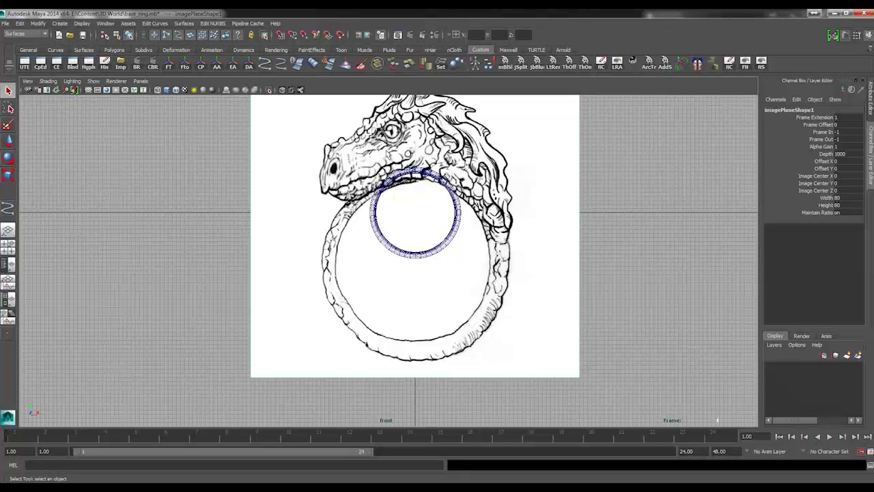
pyautogui.keyDown('alt'); pyautogui.moveTo(360, 127); pyautogui.dragTo(349, 195, button='middle'); pyautogui.keyUp('alt')
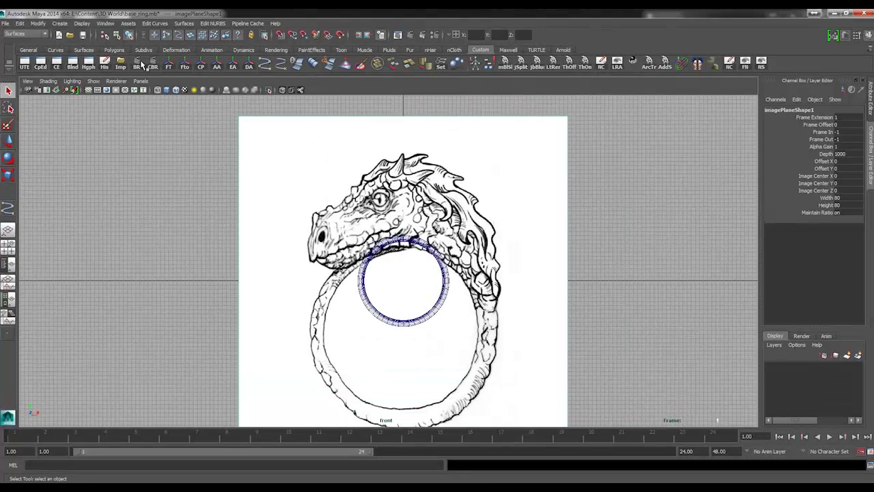
pyautogui.hotkey('ctrl', 'a')
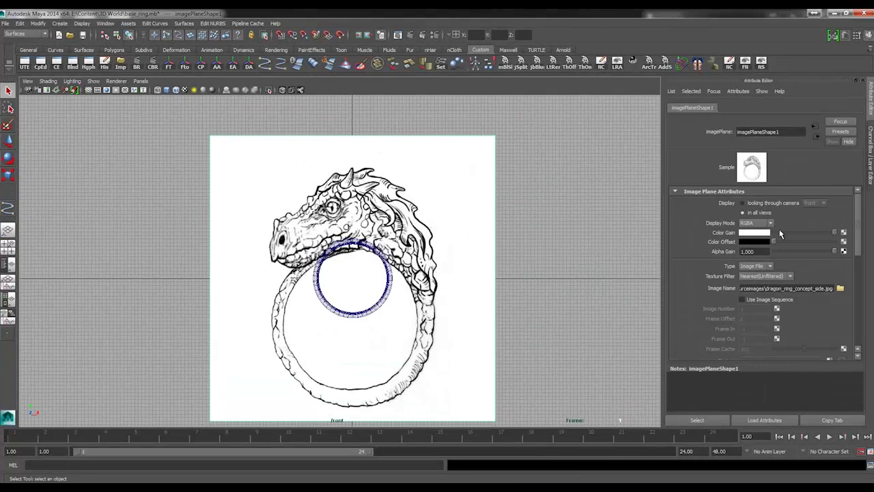
pyautogui.scroll(-4, 773, 280)
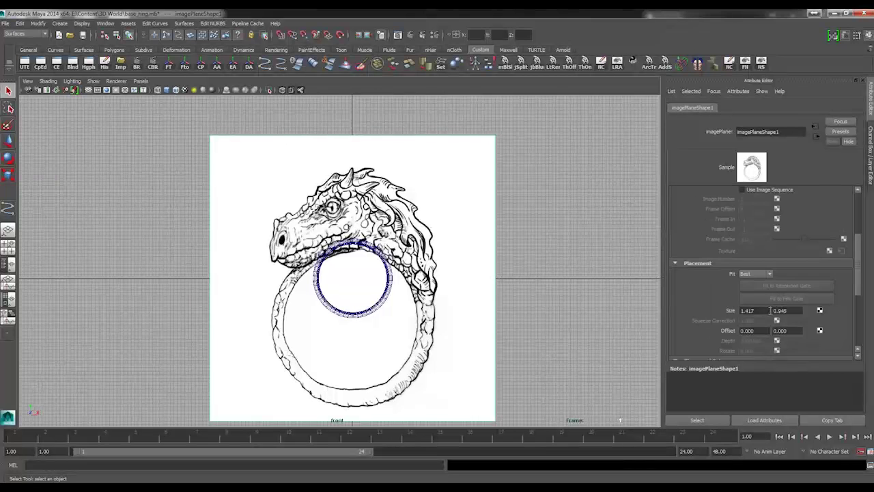
pyautogui.scroll(-4, 769, 310)
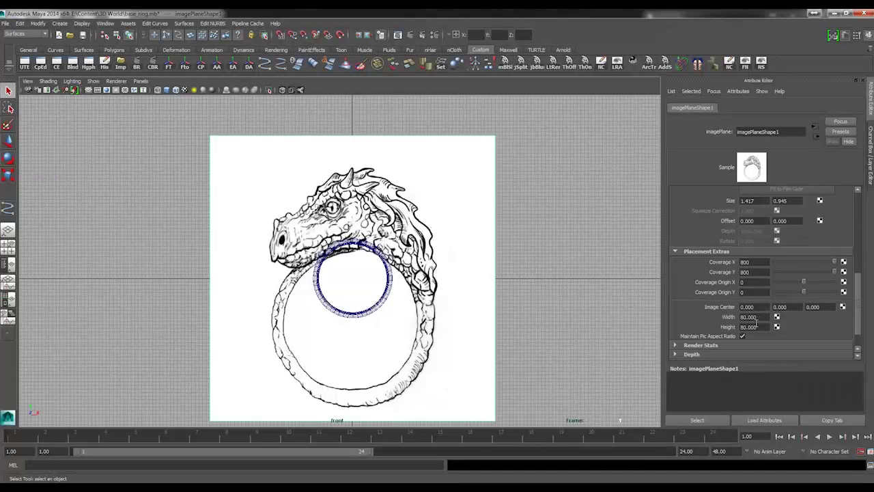
pyautogui.keyDown('ctrl'); pyautogui.moveTo(757, 321); pyautogui.dragTo(656, 319); pyautogui.keyUp('ctrl')
pyautogui.keyDown('ctrl'); pyautogui.moveTo(790, 307); pyautogui.dragTo(822, 309); pyautogui.keyUp('ctrl')
pyautogui.click(596, 277)
# Lower the image plane's image center Y to 6.1 to line up the dragon's jaw with the upper edge of the ring
pyautogui.scroll(10, 597, 278)
pyautogui.keyDown('alt'); pyautogui.moveTo(503, 242); pyautogui.dragTo(468, 266, button='middle'); pyautogui.keyUp('alt')
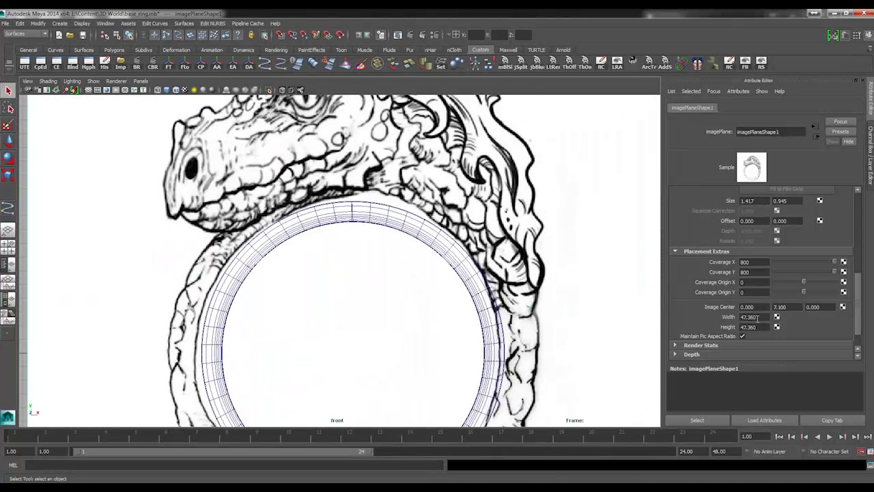
pyautogui.keyDown('ctrl'); pyautogui.moveTo(757, 319); pyautogui.dragTo(739, 320); pyautogui.keyUp('ctrl')
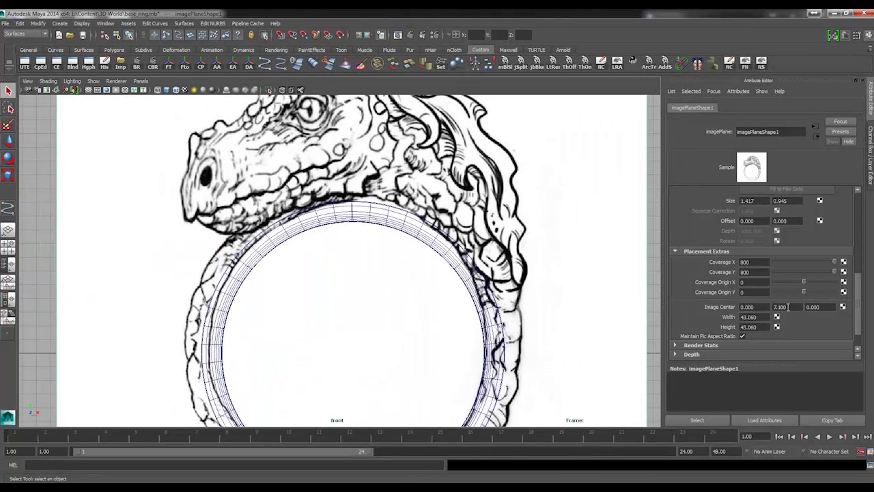
pyautogui.moveTo(788, 307)
pyautogui.keyDown('ctrl'); pyautogui.mouseDown()
pyautogui.moveTo(758, 316)
pyautogui.moveTo(774, 307)
pyautogui.mouseUp(); pyautogui.keyUp('ctrl')
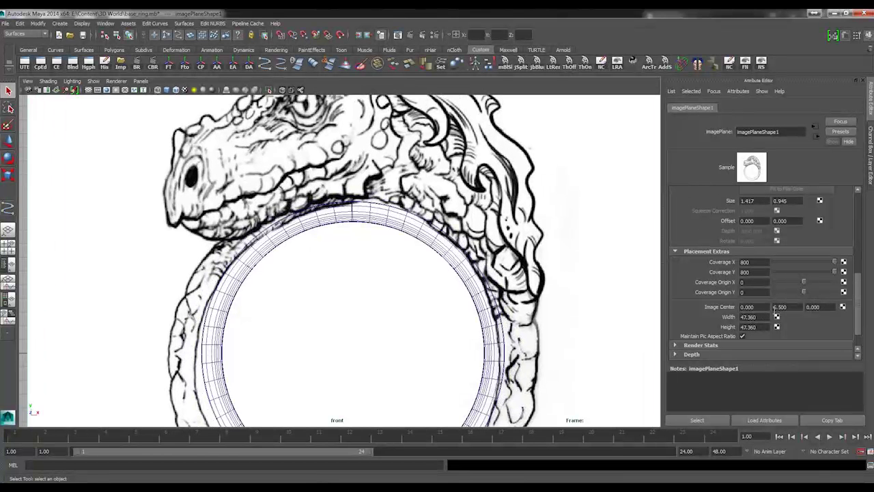
pyautogui.keyDown('ctrl'); pyautogui.moveTo(785, 307); pyautogui.dragTo(782, 310); pyautogui.keyUp('ctrl')
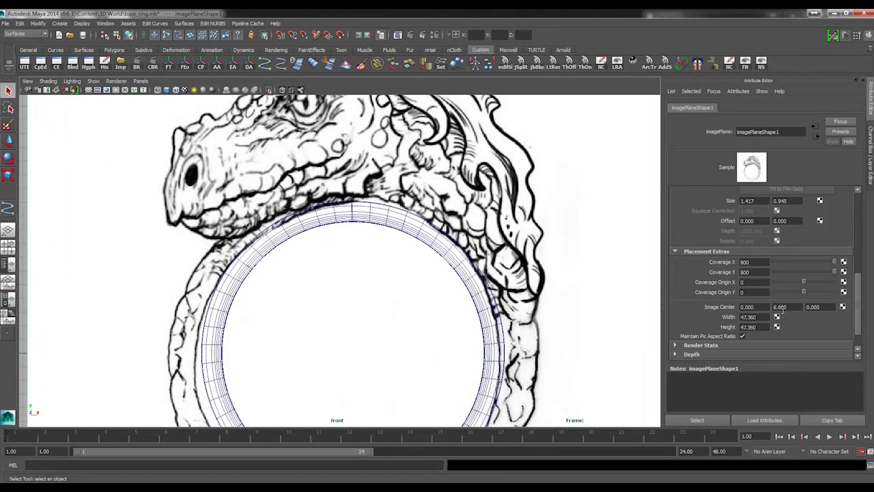
pyautogui.keyDown('alt'); pyautogui.moveTo(454, 191); pyautogui.dragTo(440, 199, button='middle'); pyautogui.keyUp('alt')
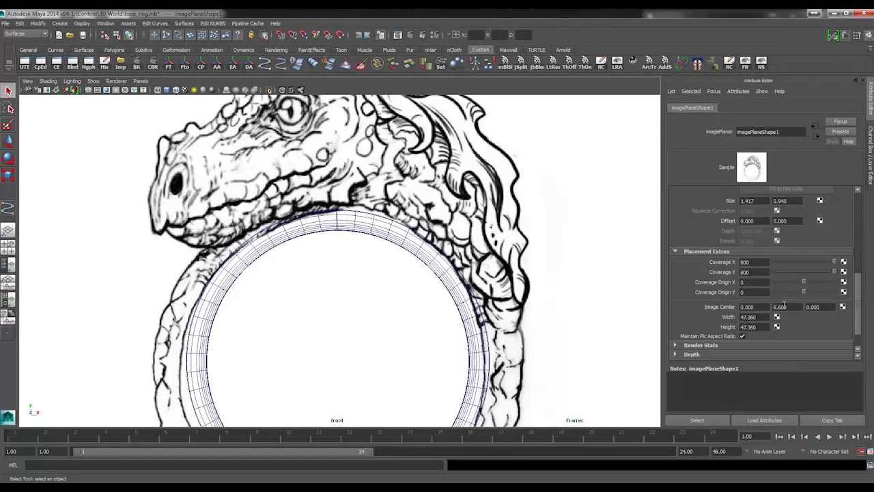
pyautogui.keyDown('ctrl'); pyautogui.moveTo(784, 306); pyautogui.dragTo(782, 305); pyautogui.keyUp('ctrl')
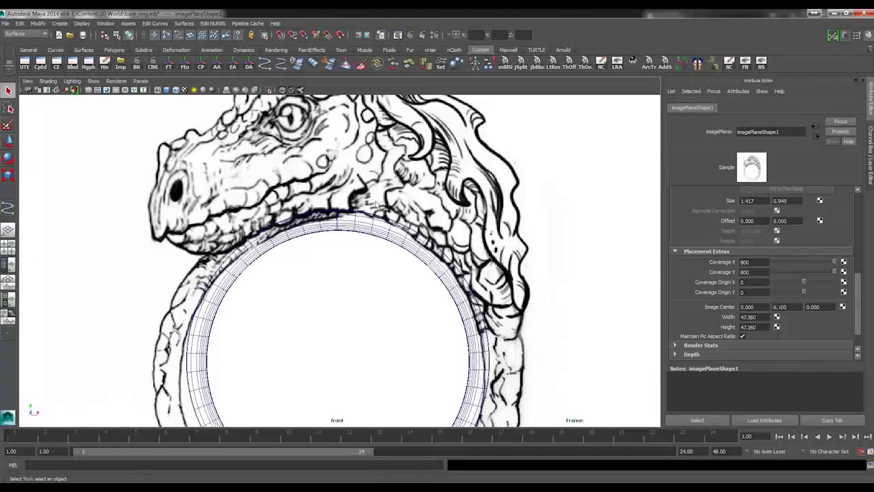
# Examine how the dragon side sketch fits around the ring model in the front view
pyautogui.keyDown('alt'); pyautogui.moveTo(366, 230); pyautogui.dragTo(380, 236, button='middle'); pyautogui.keyUp('alt')
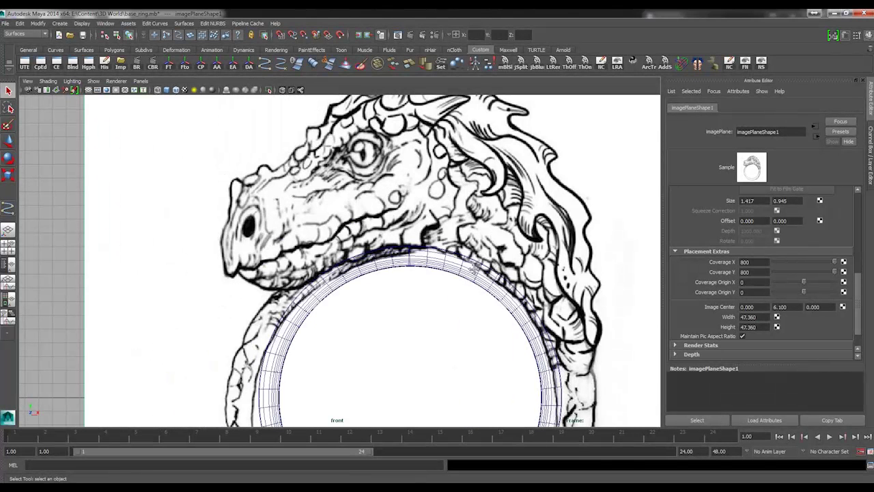
pyautogui.keyDown('alt'); pyautogui.moveTo(474, 269); pyautogui.dragTo(472, 292, button='middle'); pyautogui.keyUp('alt')
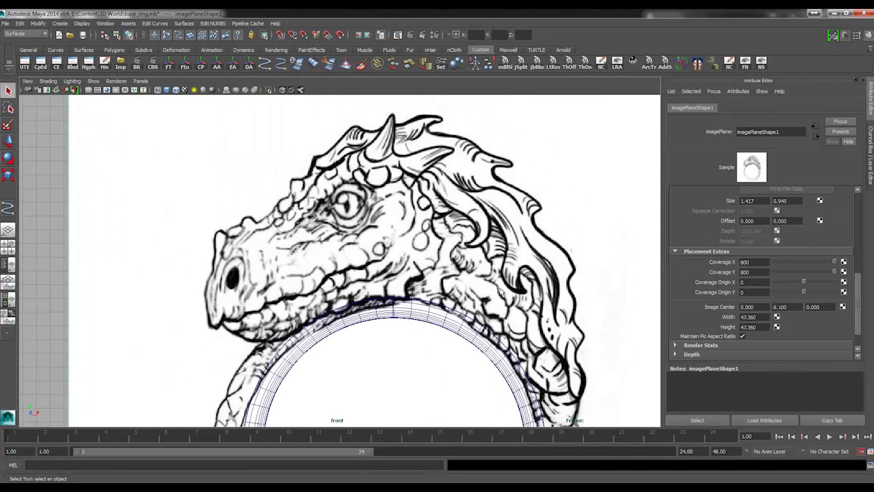
pyautogui.keyDown('alt'); pyautogui.moveTo(487, 244); pyautogui.dragTo(470, 185, button='middle'); pyautogui.keyUp('alt')
pyautogui.keyDown('alt'); pyautogui.moveTo(469, 185); pyautogui.dragTo(323, 189, button='right'); pyautogui.keyUp('alt')
pyautogui.keyDown('alt'); pyautogui.moveTo(466, 220); pyautogui.dragTo(456, 193, button='middle'); pyautogui.keyUp('alt')
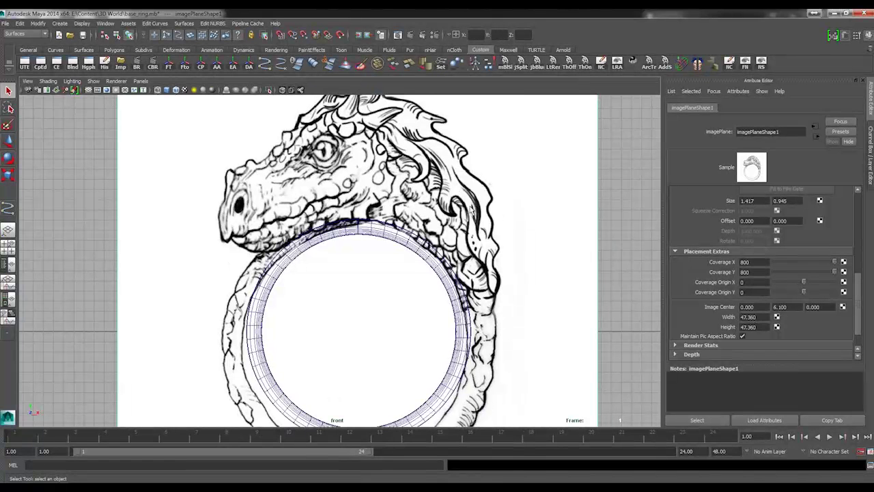
pyautogui.keyDown('alt'); pyautogui.moveTo(339, 235); pyautogui.dragTo(343, 242, button='middle'); pyautogui.keyUp('alt')
pyautogui.scroll(-2, 345, 236)
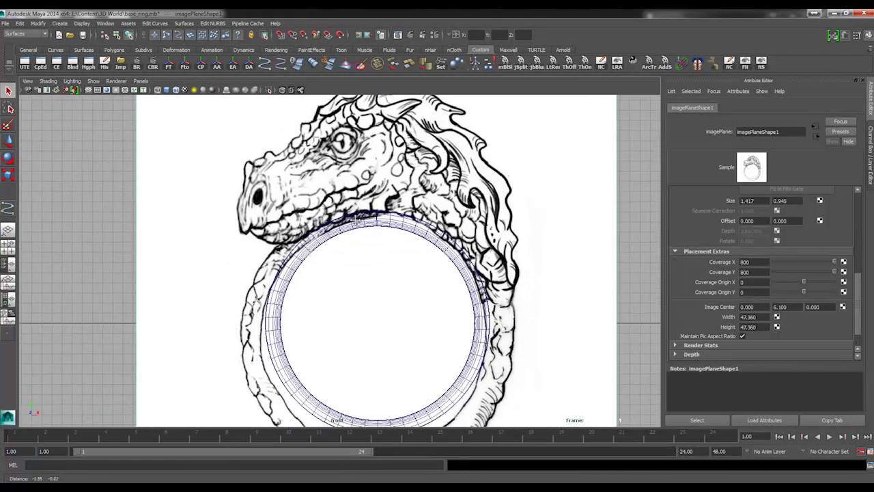
pyautogui.scroll(-2, 429, 242)
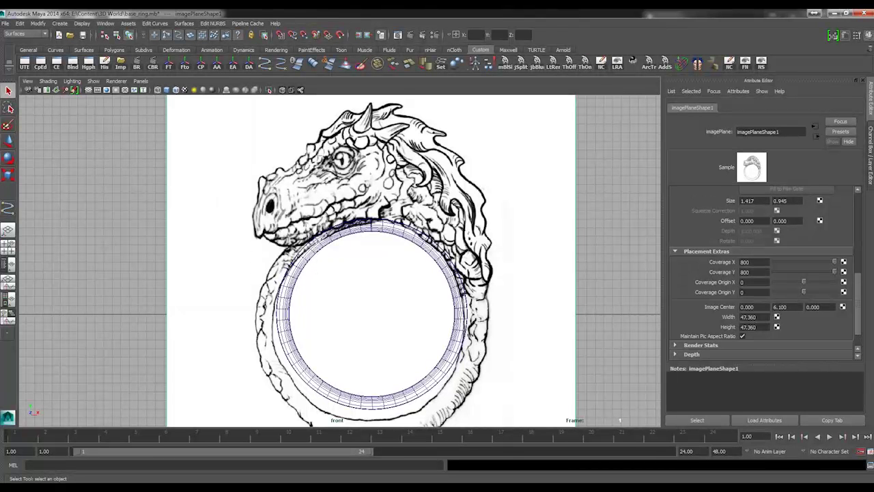
# Switch to Windows Photo Viewer, examine the horned dragon ring concept's front and side drawings up close, and close the viewer
pyautogui.hotkey('alt', 'Tab')
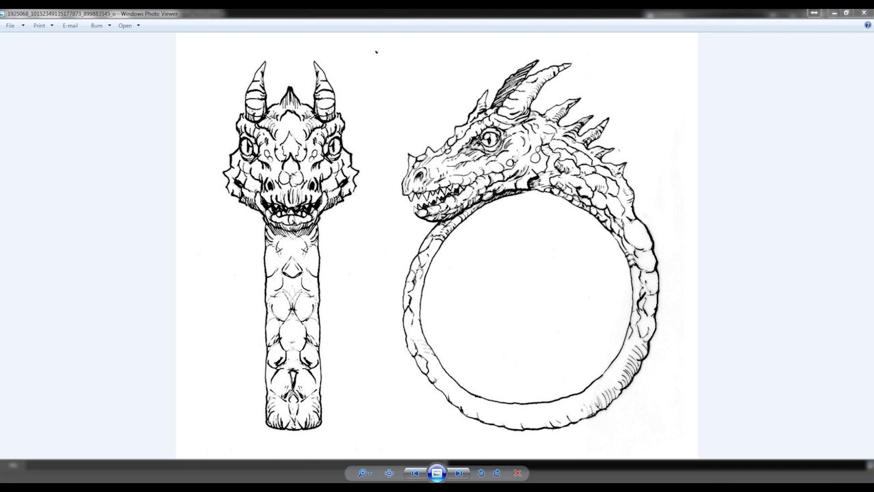
pyautogui.scroll(3, 381, 202)
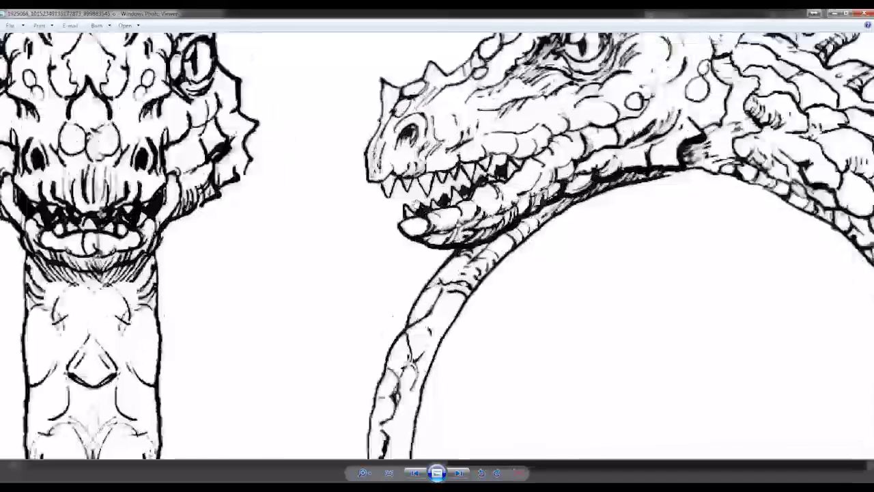
pyautogui.scroll(-5, 431, 295)
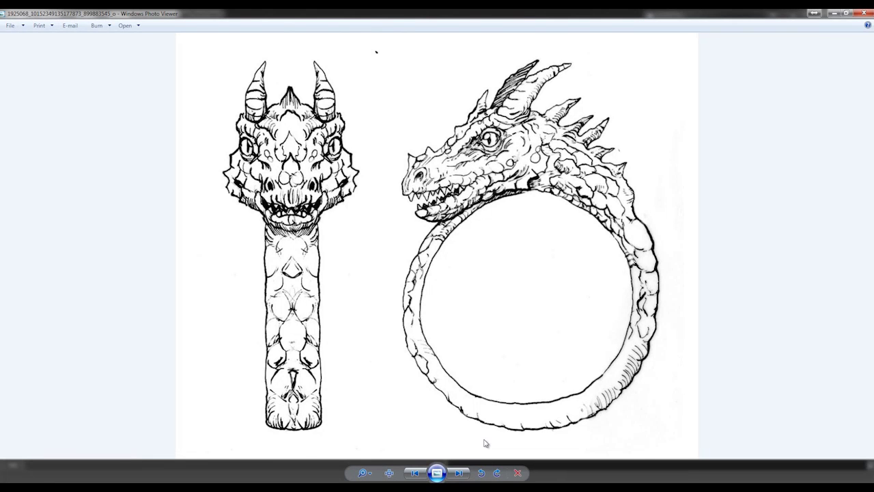
pyautogui.scroll(3, 422, 262)
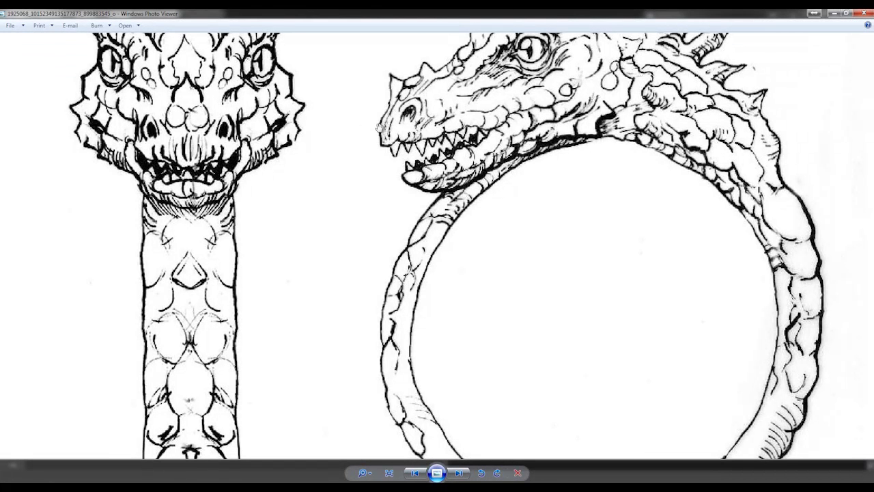
pyautogui.scroll(-3, 548, 260)
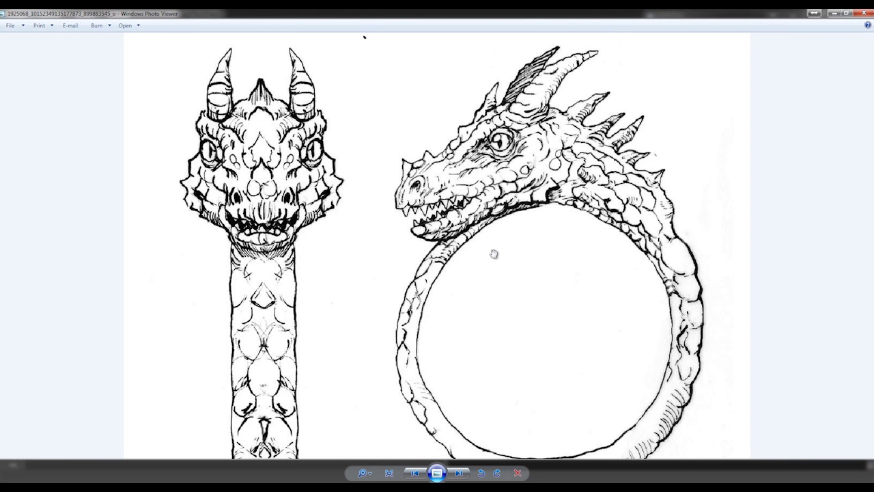
pyautogui.scroll(1, 459, 271)
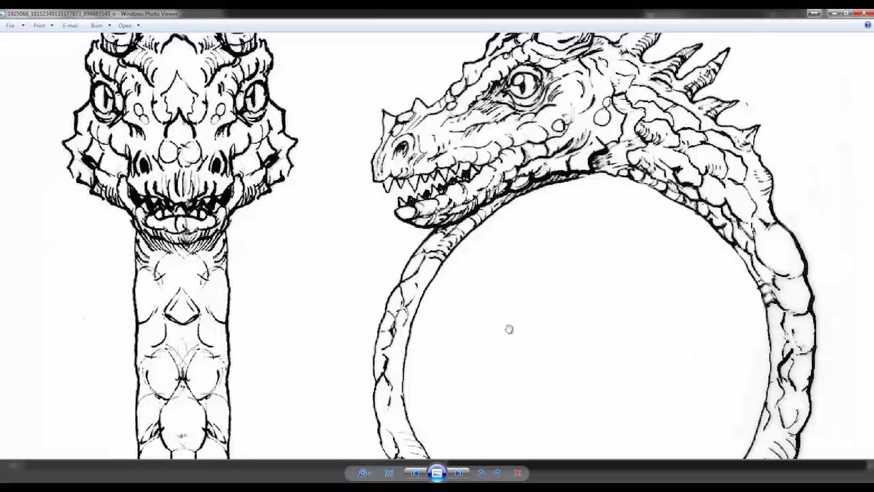
pyautogui.scroll(-3, 511, 330)
pyautogui.click(867, 13)
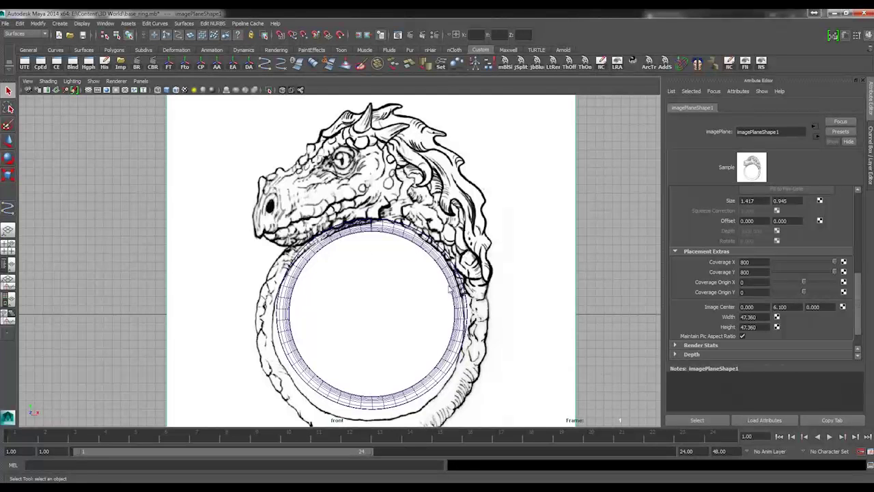
# Import dragon_ring_concept_front.jpg as an image plane in the side view
pyautogui.press('space')
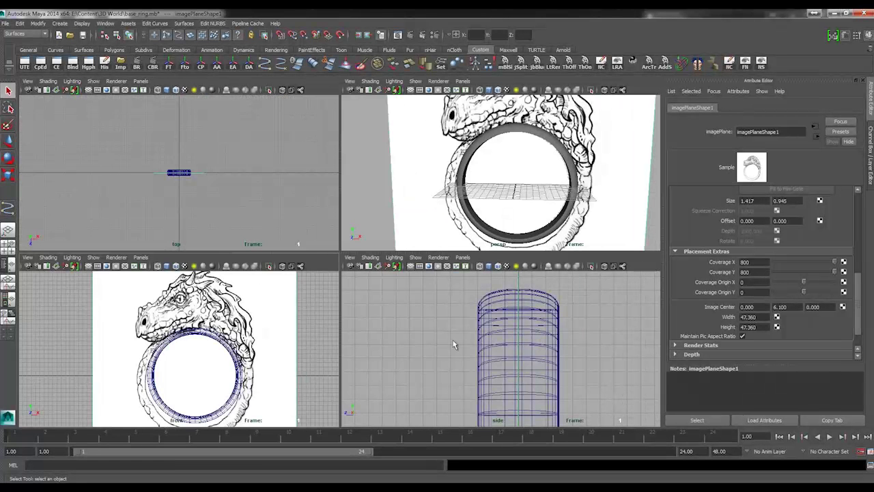
pyautogui.click(509, 354)
pyautogui.press('space')
pyautogui.scroll(-5, 204, 311)
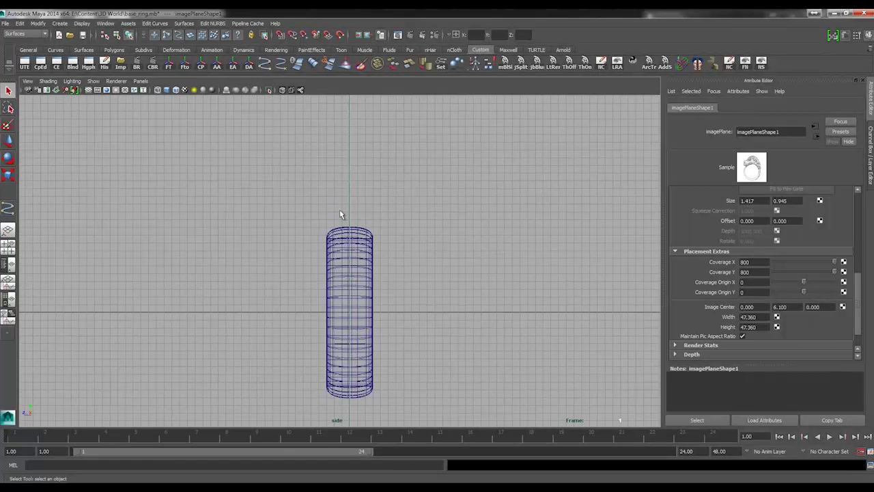
pyautogui.moveTo(327, 239); pyautogui.dragTo(318, 269)
pyautogui.click(27, 81)
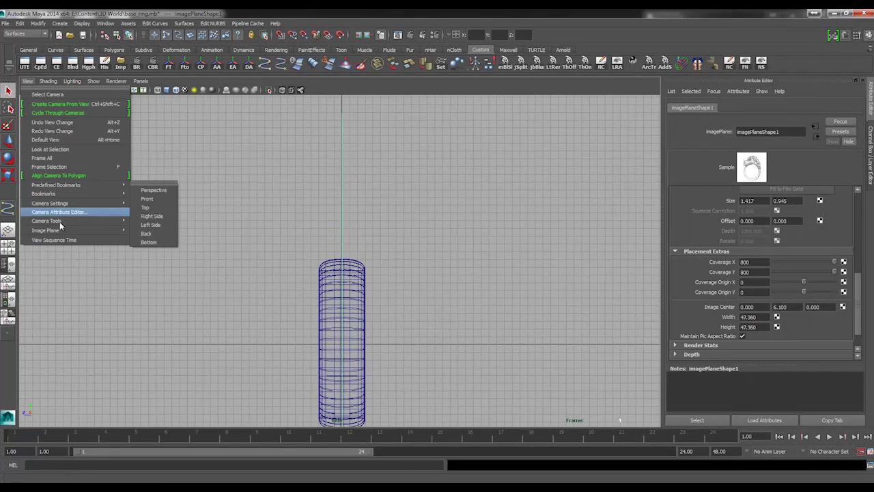
pyautogui.moveTo(62, 233)
pyautogui.click(172, 235)
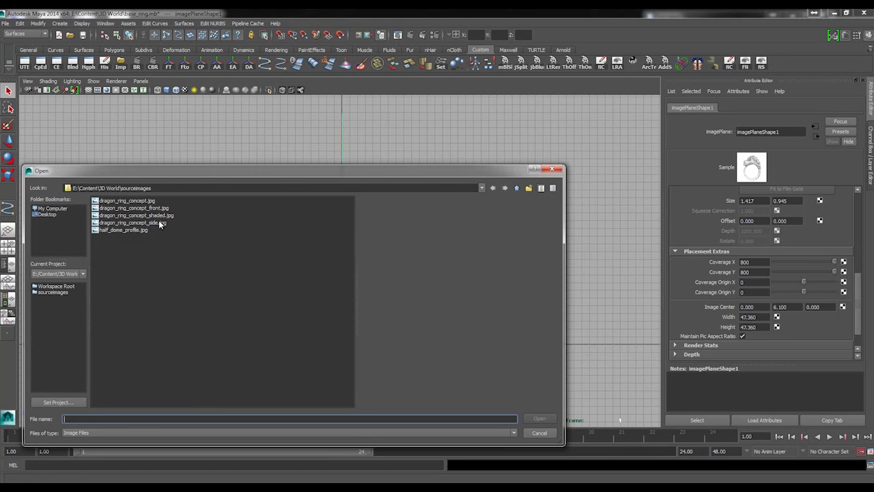
pyautogui.click(136, 223)
pyautogui.click(137, 207)
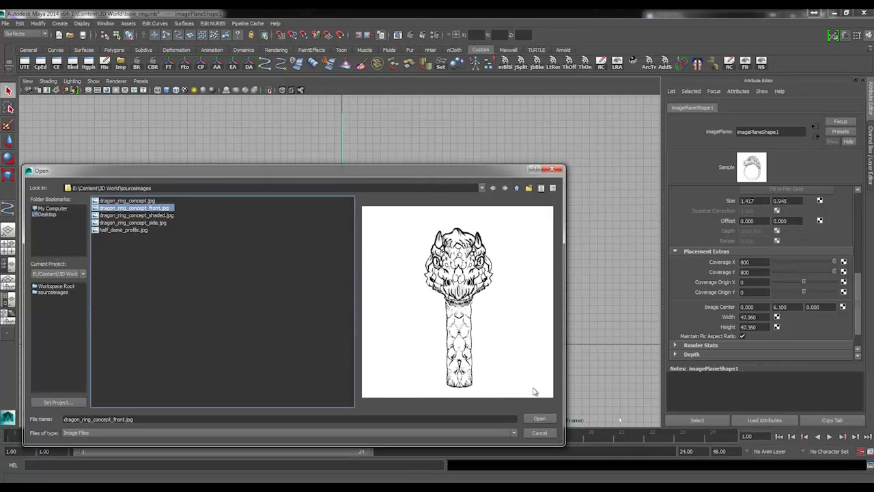
pyautogui.doubleClick(149, 209)
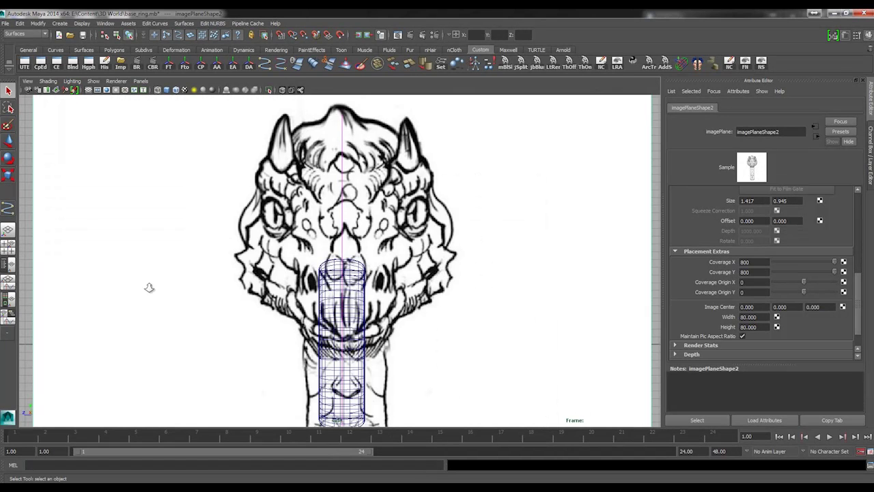
pyautogui.keyDown('alt'); pyautogui.moveTo(146, 289); pyautogui.dragTo(141, 113, button='right'); pyautogui.keyUp('alt')
# Match the side view's image plane to the front view's one by setting its width and height to 47.36
pyautogui.press('space')
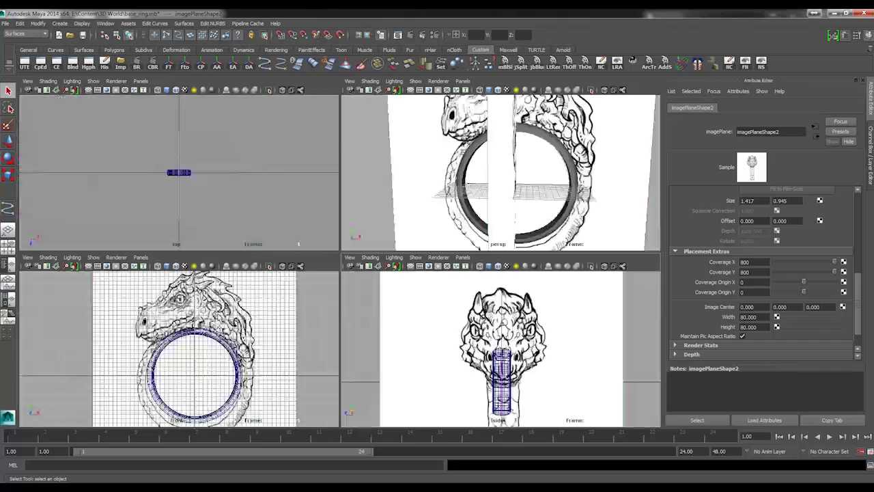
pyautogui.click(298, 309)
pyautogui.click(268, 313)
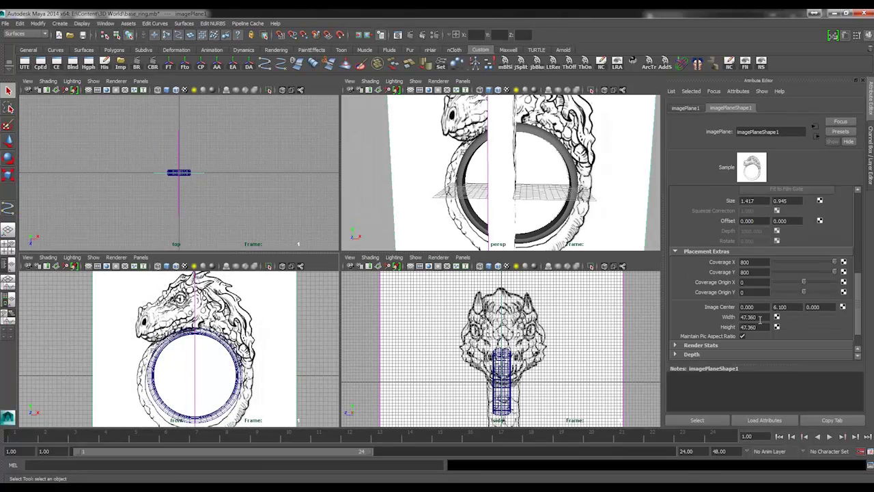
pyautogui.click(628, 338)
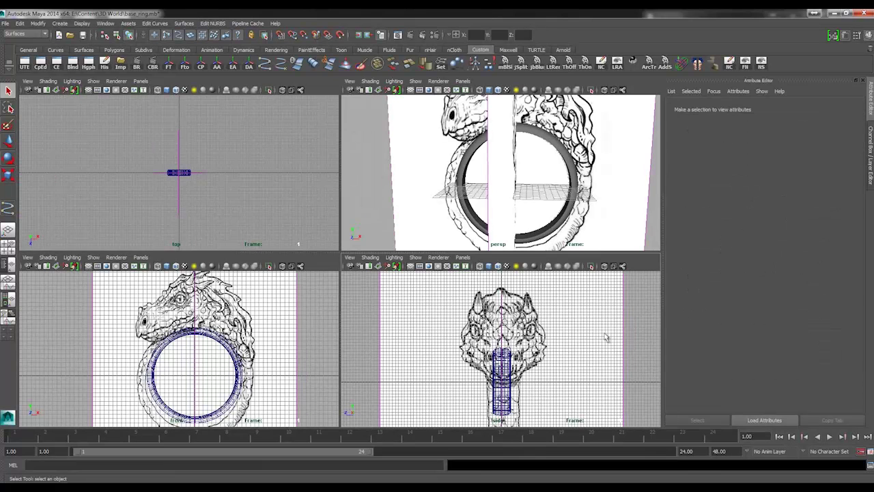
pyautogui.click(623, 338)
pyautogui.click(761, 316)
pyautogui.write('4')
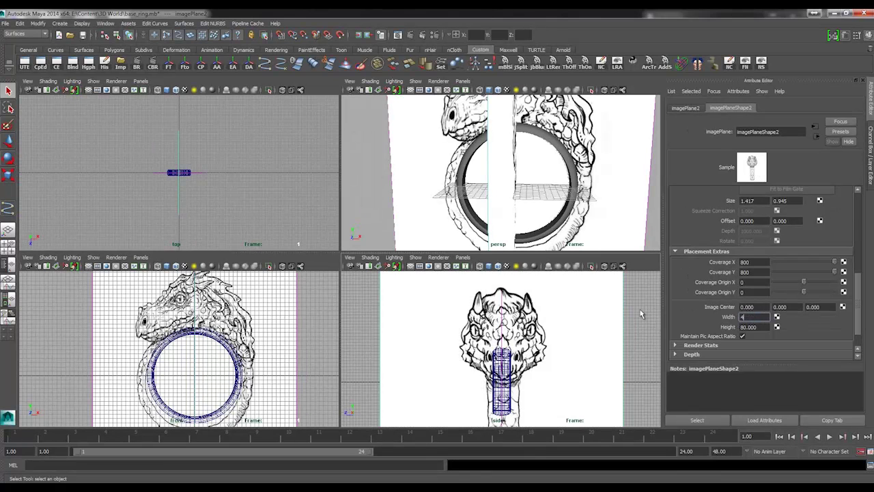
pyautogui.write('7.360')
pyautogui.press('Tab')
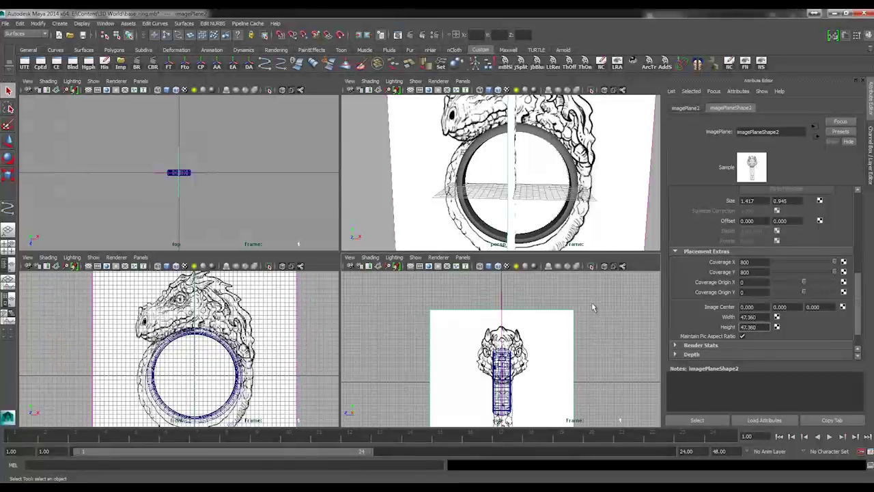
# Set the image center Y of the side view's image plane to 6.1, matching the front view's image plane
pyautogui.click(310, 349)
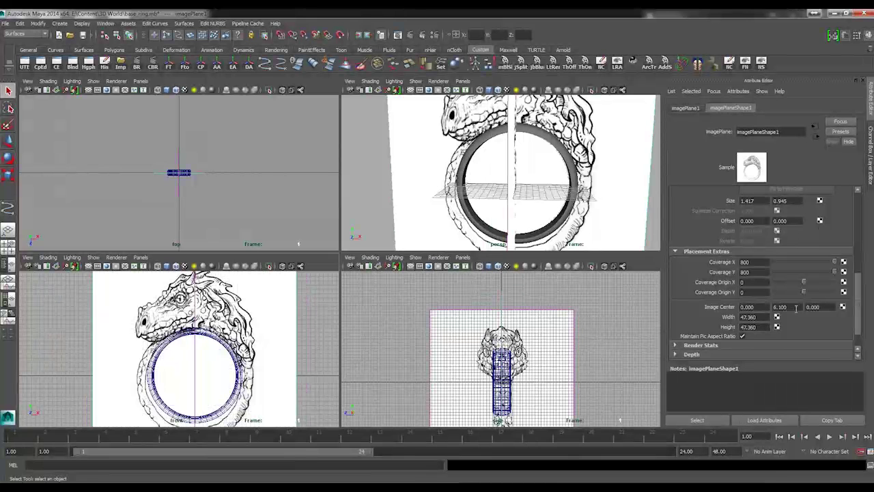
pyautogui.moveTo(554, 346); pyautogui.dragTo(578, 347)
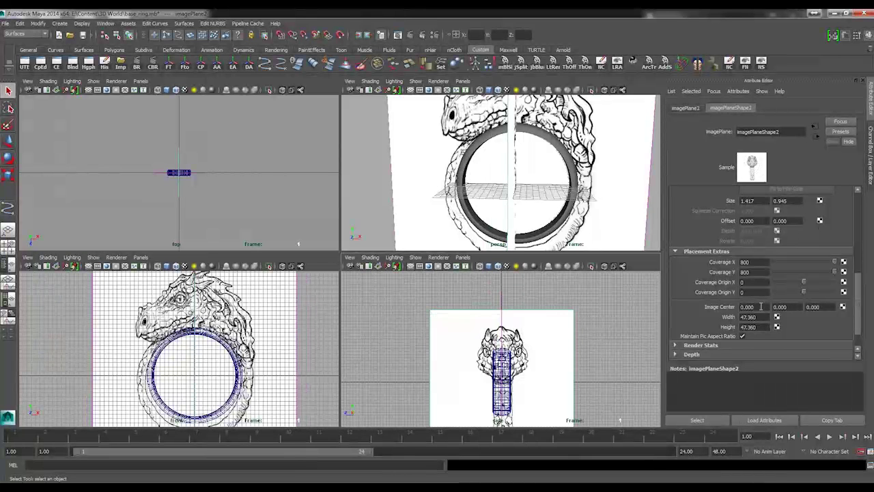
pyautogui.click(779, 306)
pyautogui.write('6.1')
pyautogui.press('Return')
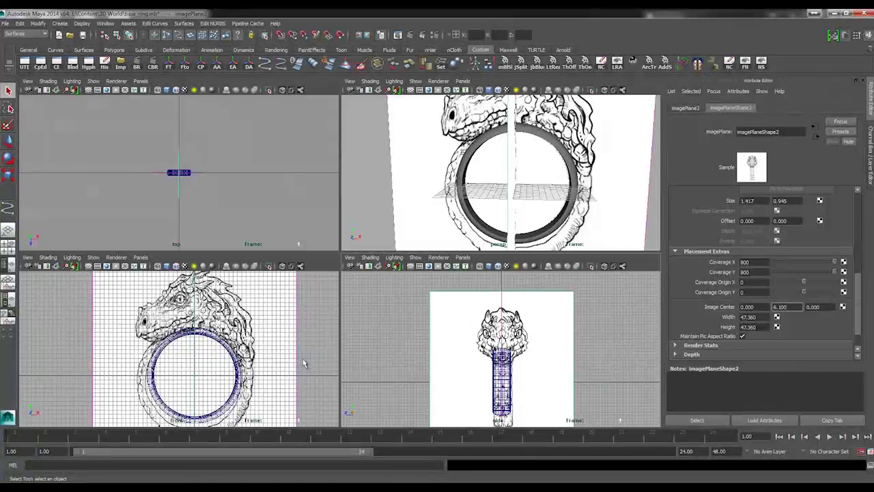
# Examine how both image planes line up with the base ring in the perspective, front and side views
pyautogui.keyDown('alt'); pyautogui.moveTo(400, 365); pyautogui.dragTo(380, 349, button='middle'); pyautogui.keyUp('alt')
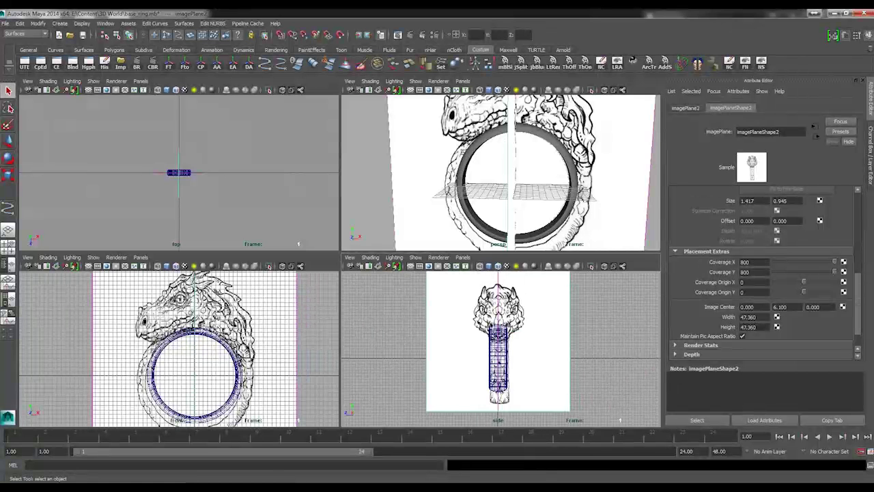
pyautogui.keyDown('alt'); pyautogui.moveTo(495, 170); pyautogui.dragTo(441, 130); pyautogui.keyUp('alt')
pyautogui.scroll(-5, 447, 178)
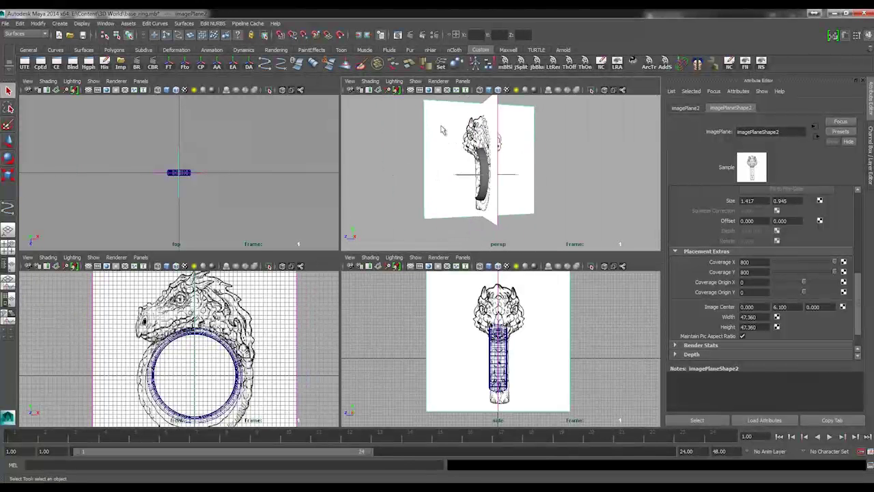
pyautogui.keyDown('alt'); pyautogui.moveTo(435, 166); pyautogui.dragTo(531, 187); pyautogui.keyUp('alt')
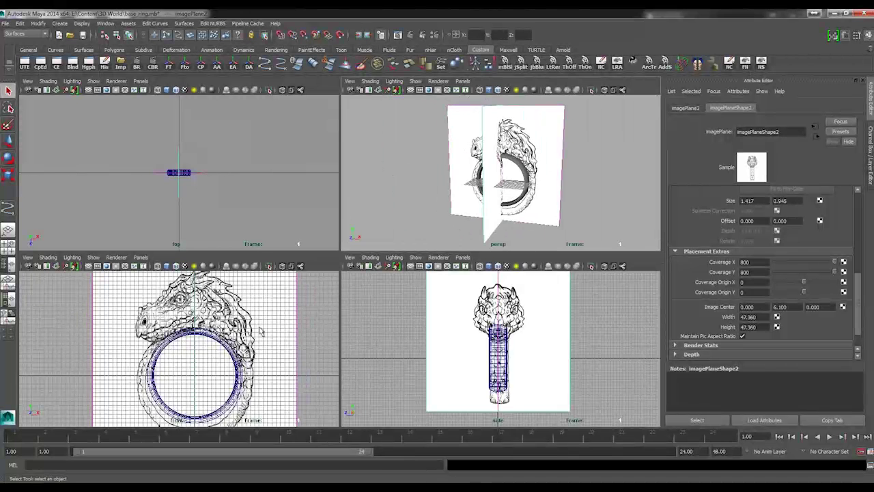
pyautogui.scroll(3, 218, 369)
pyautogui.press('space')
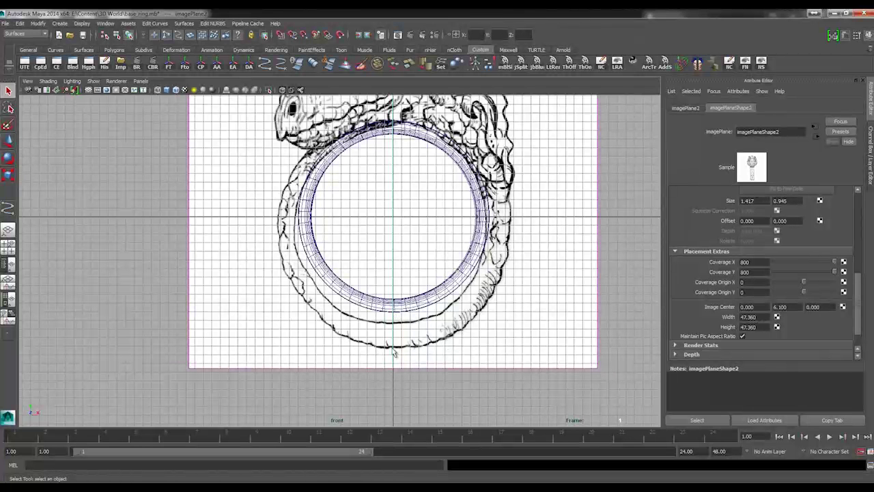
pyautogui.press('space')
pyautogui.press('space')
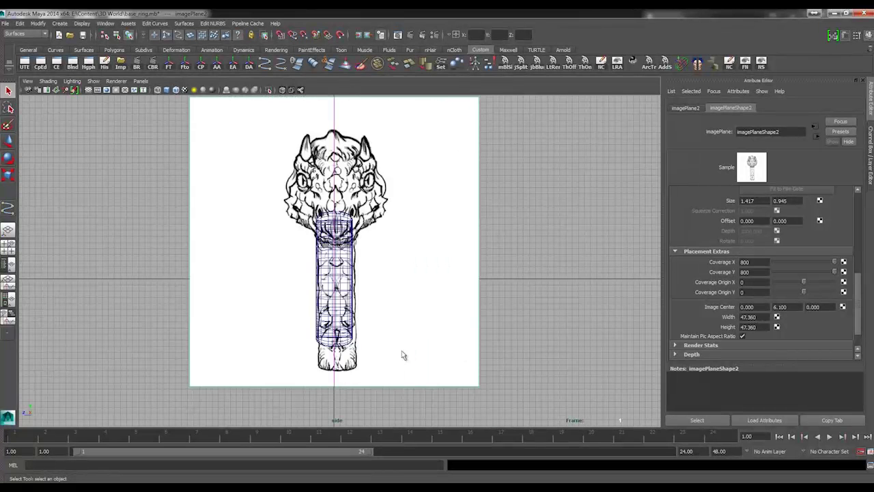
# Shift the side view's image plane to an image center Z of 0.31 so the drawn band centers on the ring
pyautogui.scroll(4, 340, 260)
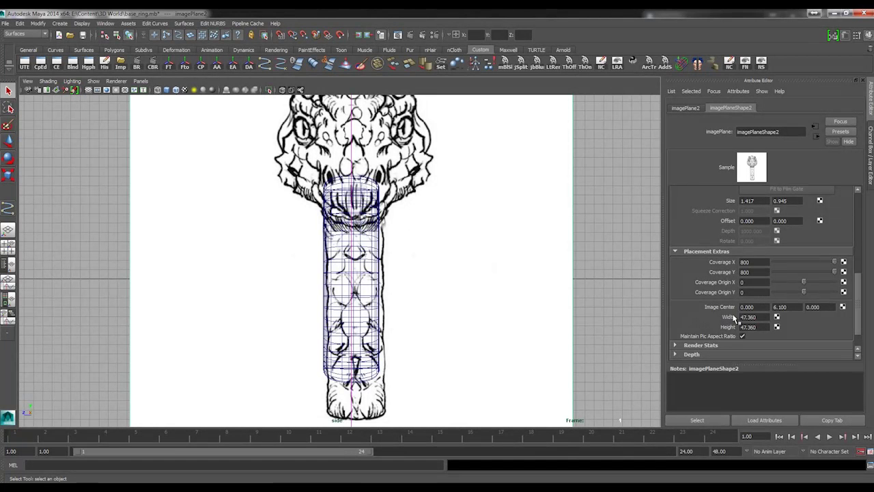
pyautogui.keyDown('ctrl'); pyautogui.moveTo(827, 307); pyautogui.dragTo(841, 302); pyautogui.keyUp('ctrl')
pyautogui.keyDown('alt'); pyautogui.moveTo(462, 239); pyautogui.dragTo(451, 307, button='middle'); pyautogui.keyUp('alt')
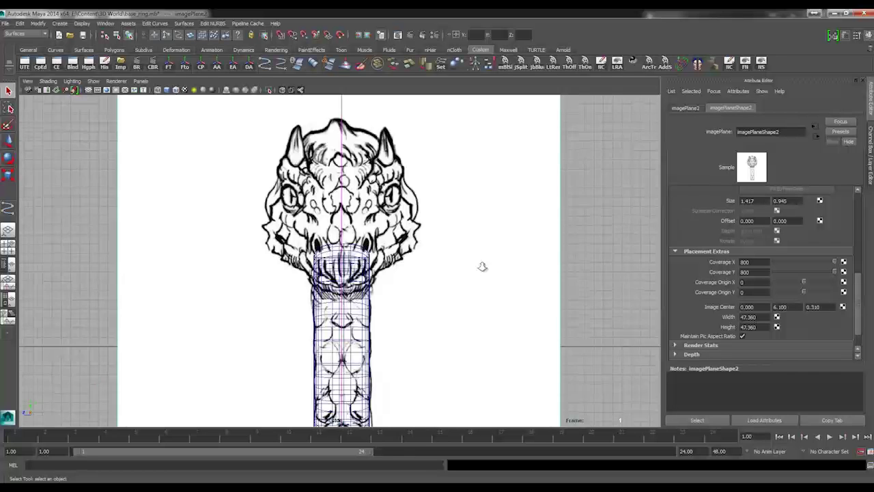
pyautogui.keyDown('alt'); pyautogui.moveTo(482, 267); pyautogui.dragTo(454, 265, button='right'); pyautogui.keyUp('alt')
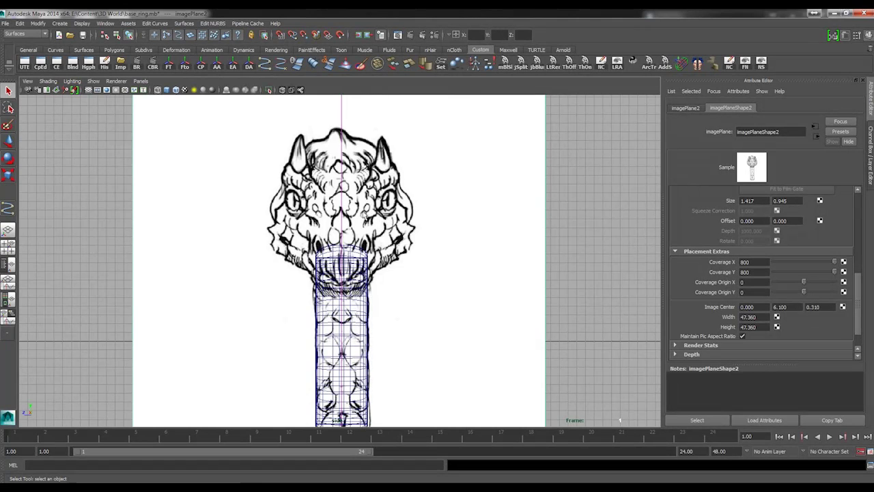
# Set both image planes to display only when looking through their own side and front cameras
pyautogui.press('space')
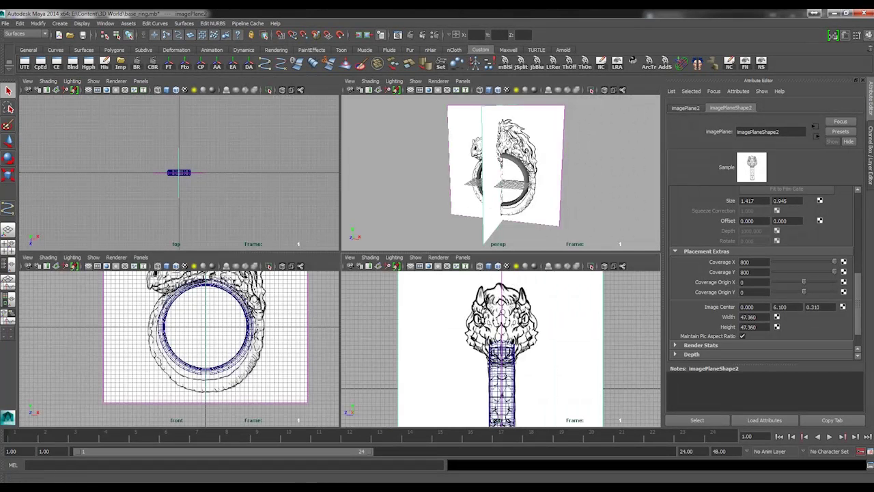
pyautogui.moveTo(856, 279); pyautogui.dragTo(860, 189)
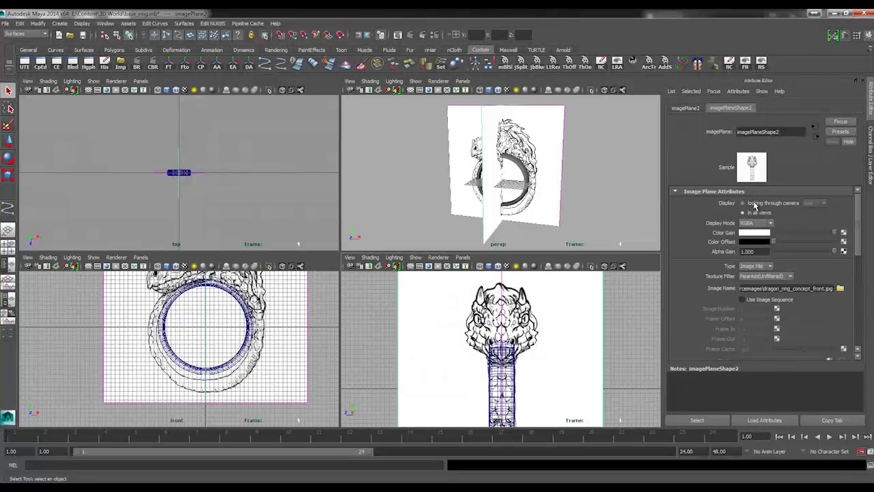
pyautogui.click(755, 204)
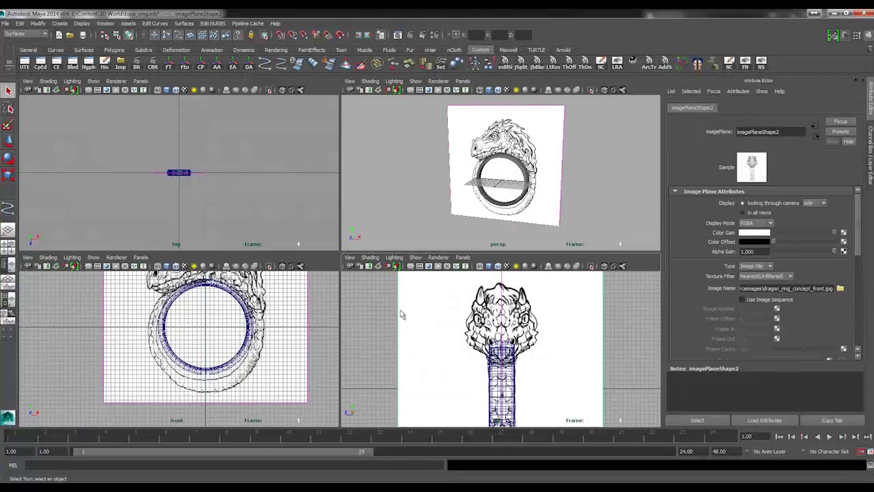
pyautogui.click(316, 324)
pyautogui.click(289, 313)
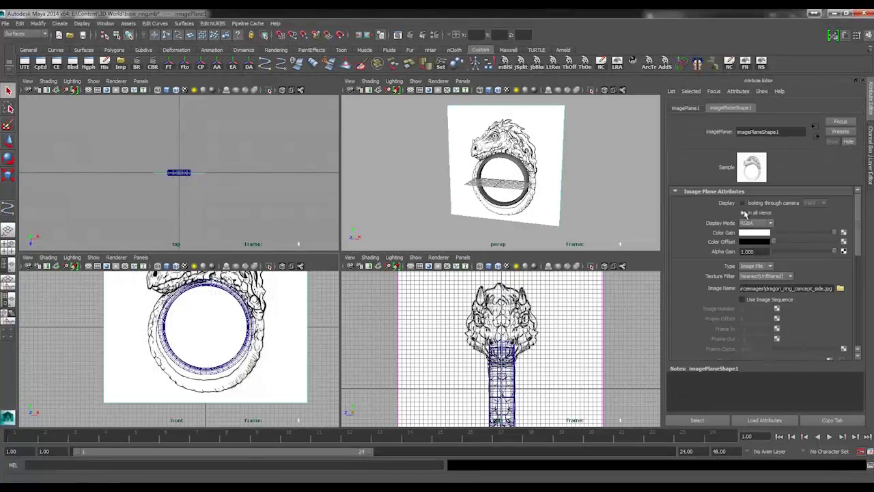
pyautogui.click(744, 203)
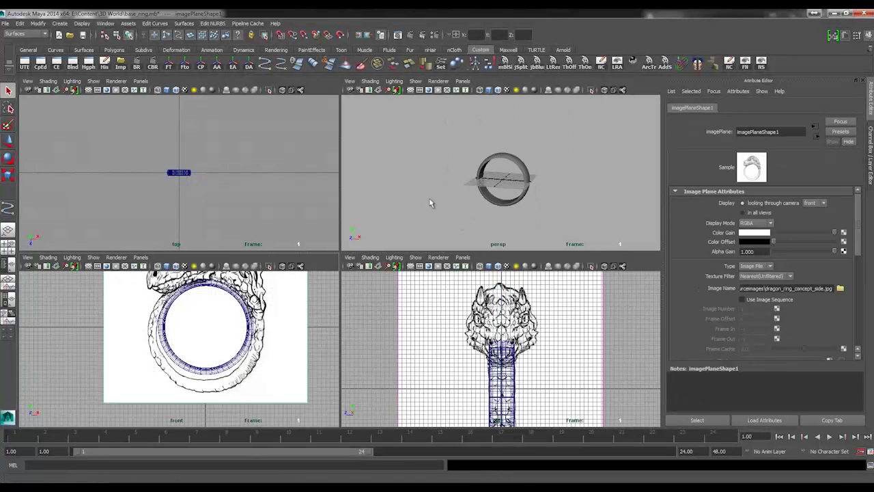
# Create a display layer containing the ring mesh and name it Base_Ring
pyautogui.click(525, 172)
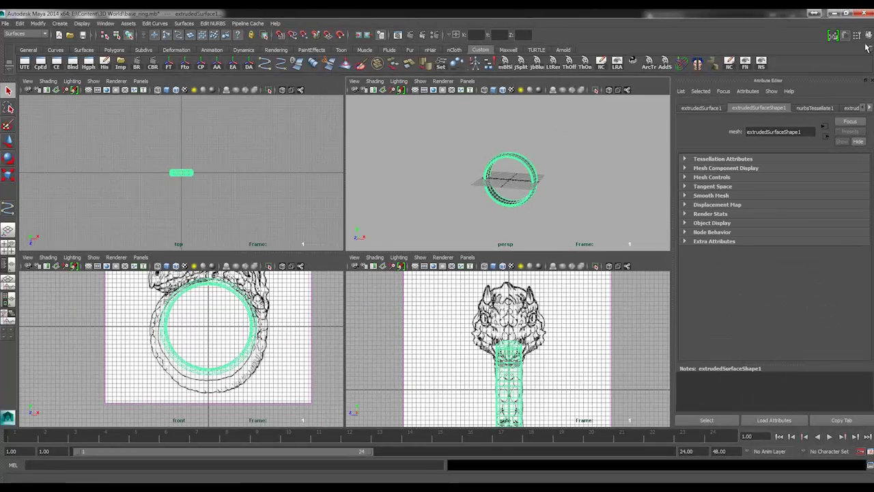
pyautogui.click(868, 34)
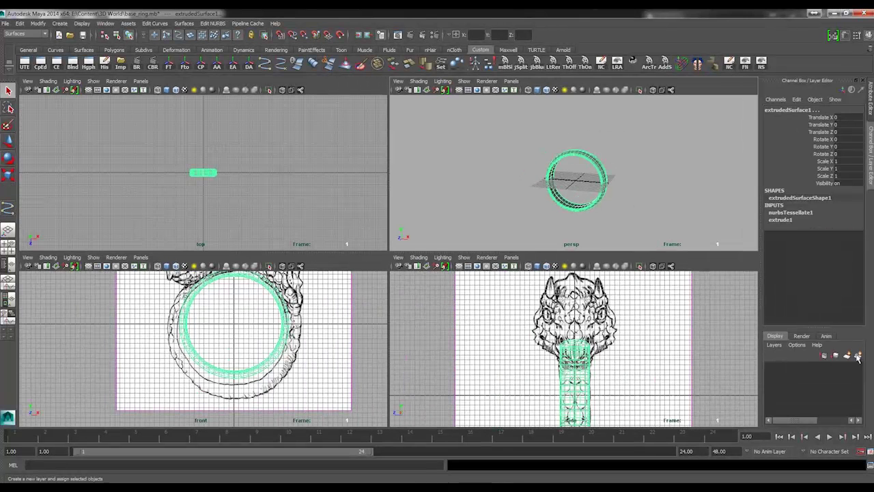
pyautogui.click(859, 356)
pyautogui.doubleClick(803, 368)
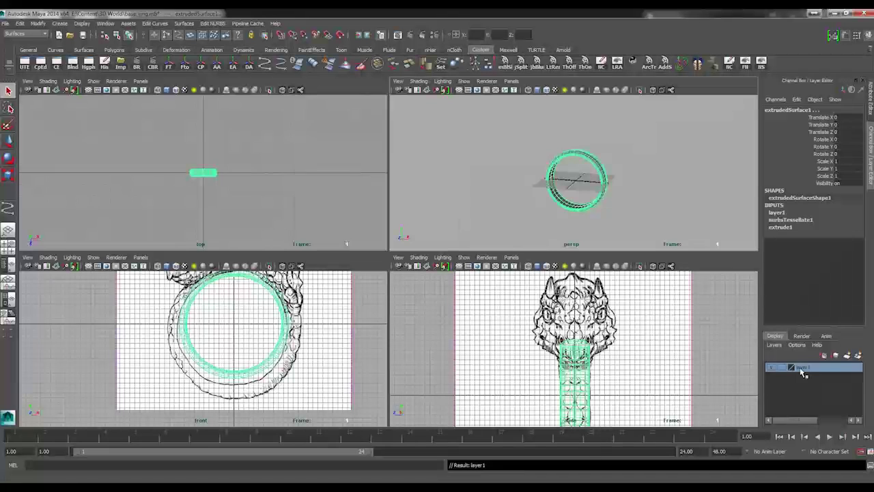
pyautogui.write('Ba')
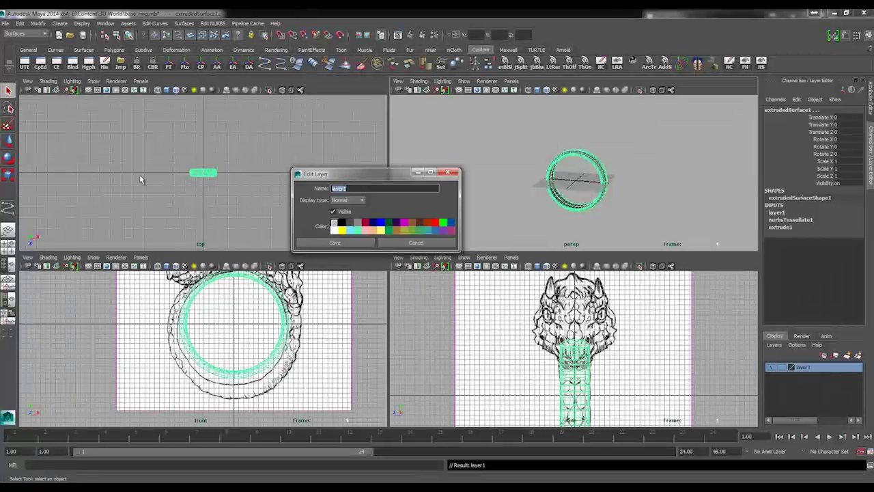
pyautogui.write('se_Ring')
pyautogui.click(334, 243)
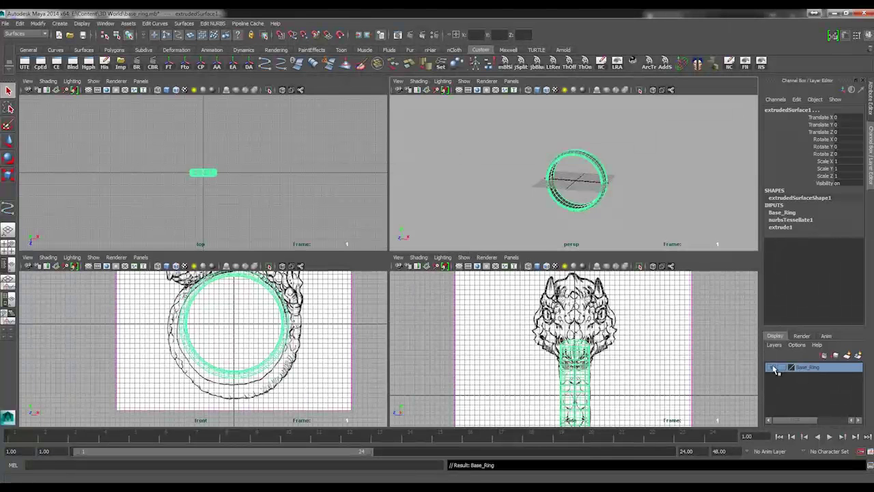
# Hide the Base_Ring layer and bring the dragon's head drawing into full view in the front view
pyautogui.click(774, 368)
pyautogui.click(508, 181)
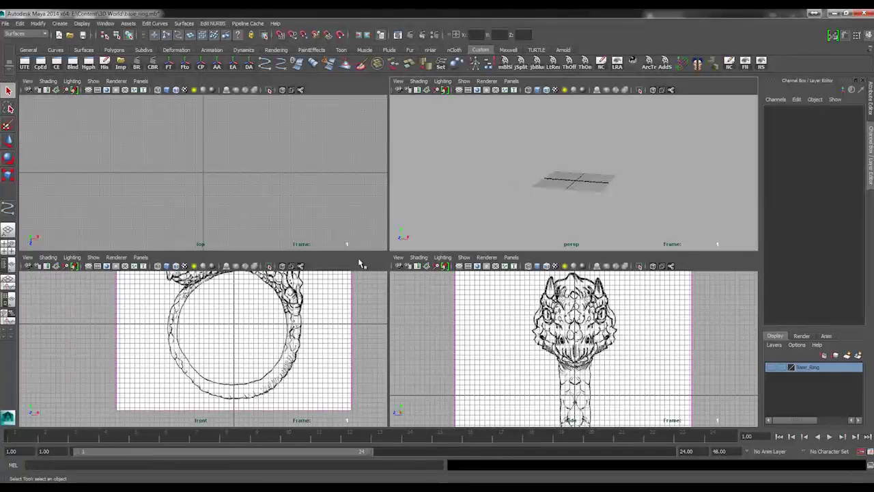
pyautogui.press('space')
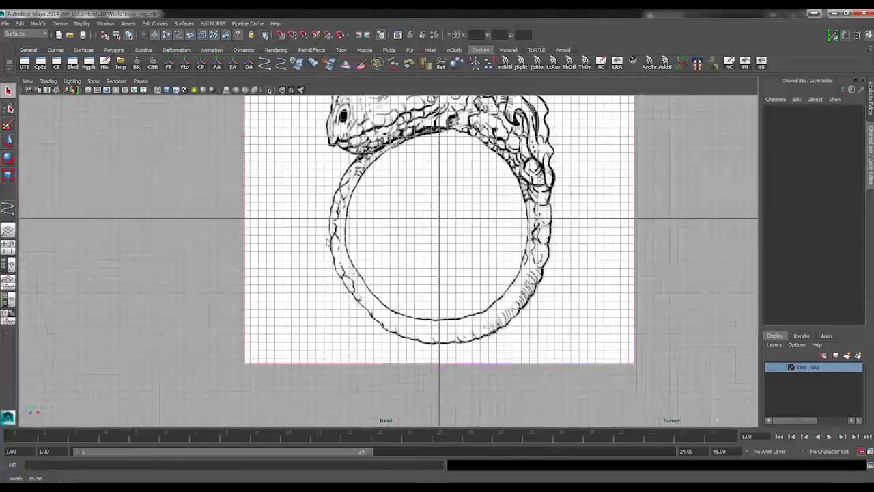
pyautogui.keyDown('alt'); pyautogui.moveTo(370, 240); pyautogui.dragTo(350, 288, button='middle'); pyautogui.keyUp('alt')
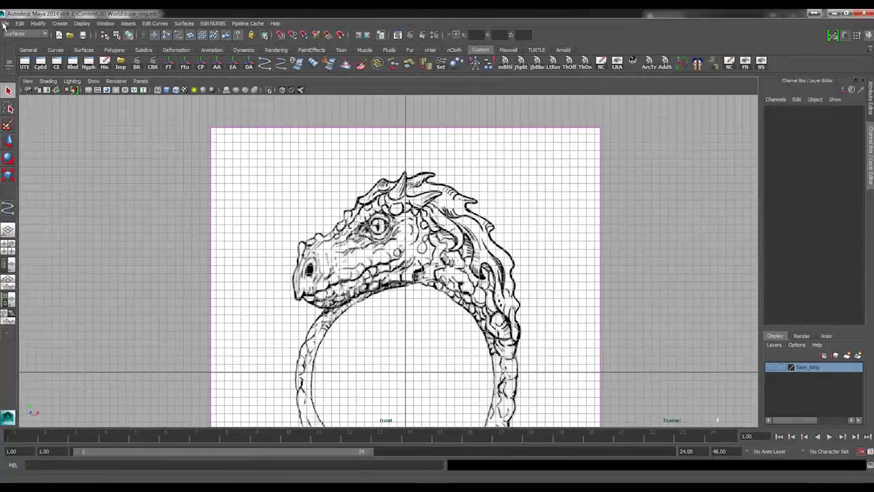
# Create a polygon cube and raise it along Y to about 17 so it sits inside the dragon's head drawing
pyautogui.click(4, 25)
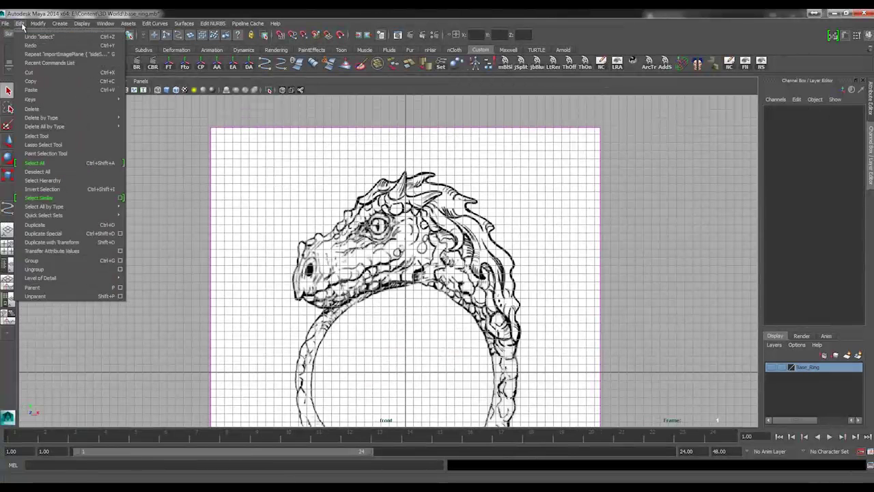
pyautogui.moveTo(60, 24)
pyautogui.moveTo(68, 48)
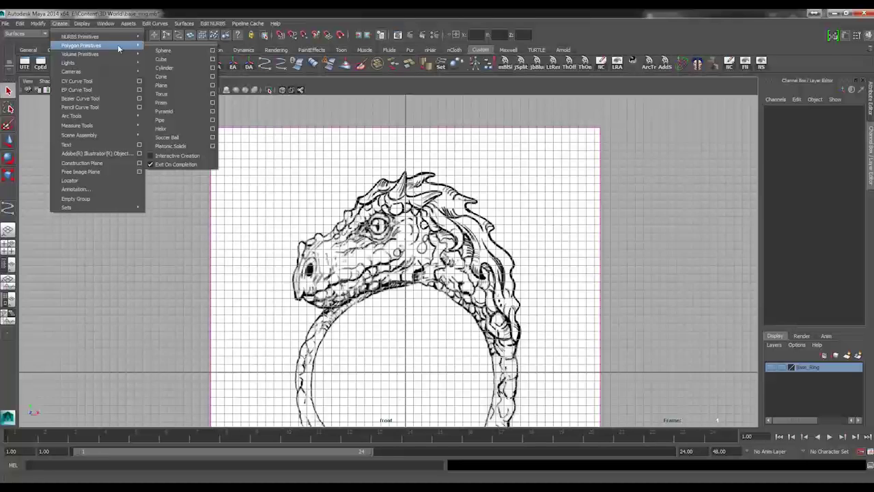
pyautogui.click(180, 59)
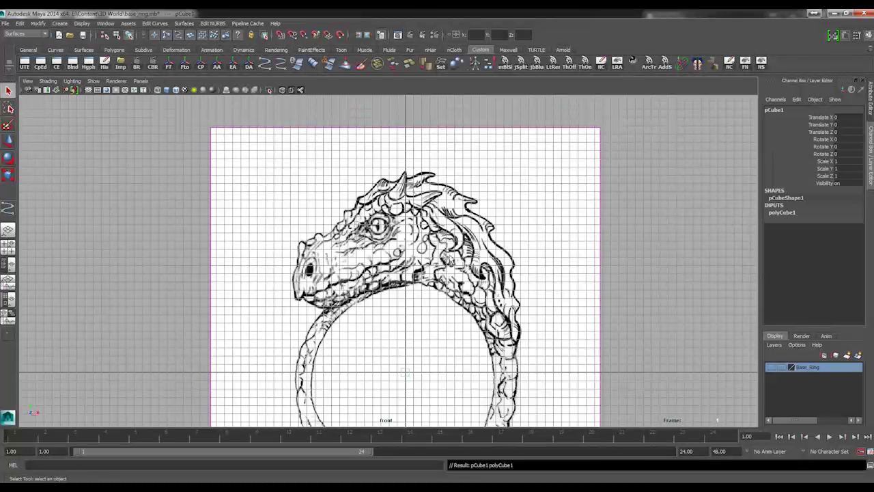
pyautogui.press('w')
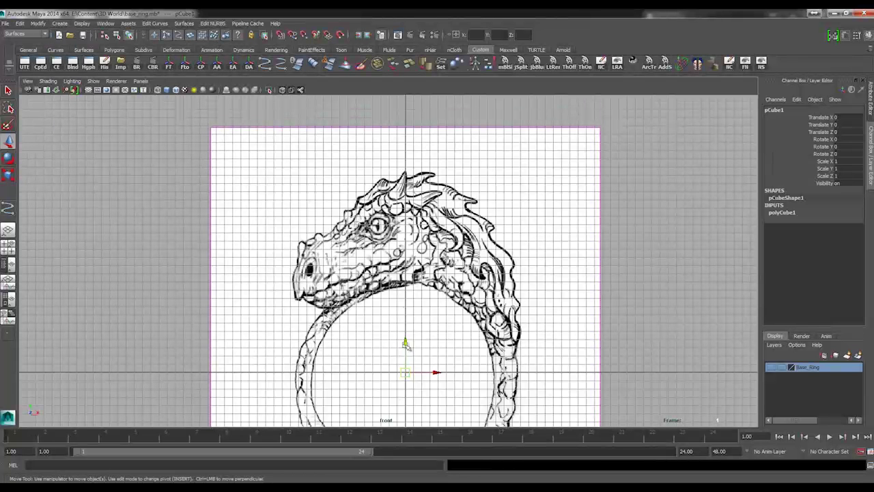
pyautogui.moveTo(407, 345); pyautogui.dragTo(404, 200)
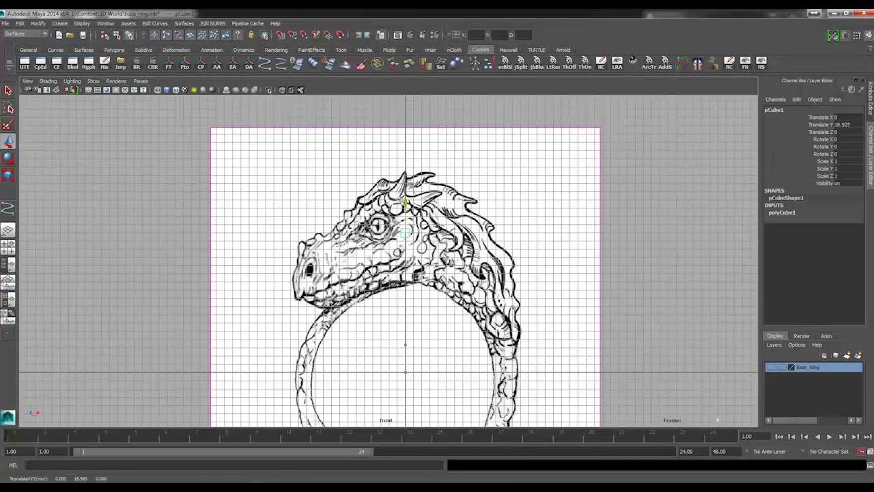
# Fade the front view's image plane to an alpha gain of about 0.19 and hide the viewport grid
pyautogui.click(592, 192)
pyautogui.hotkey('ctrl', 'a')
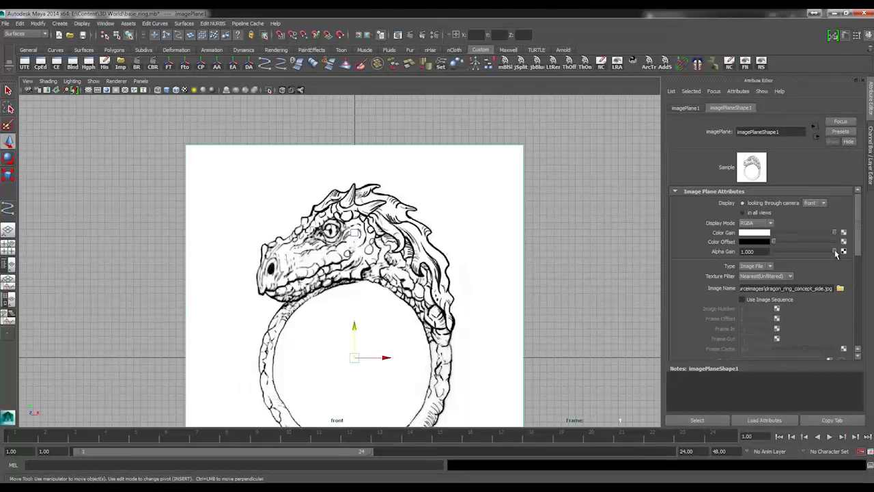
pyautogui.moveTo(828, 254); pyautogui.dragTo(812, 257)
pyautogui.keyDown('alt'); pyautogui.moveTo(313, 324); pyautogui.dragTo(311, 292, button='middle'); pyautogui.keyUp('alt')
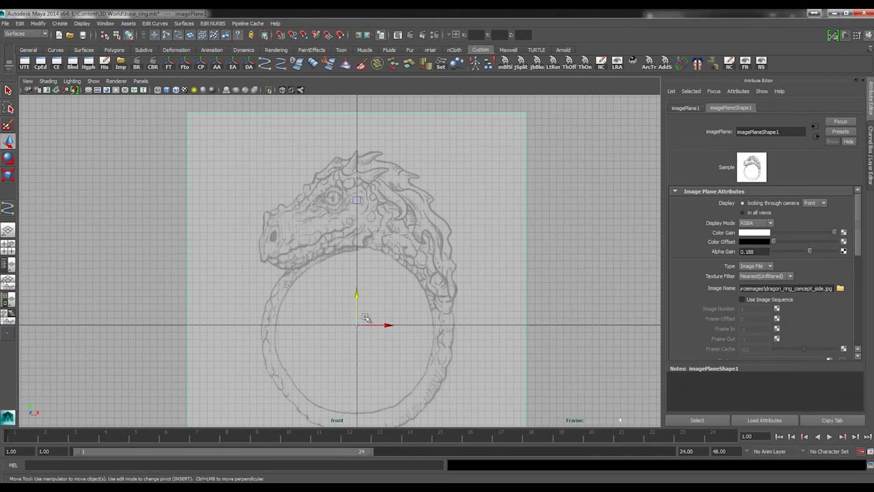
pyautogui.click(91, 93)
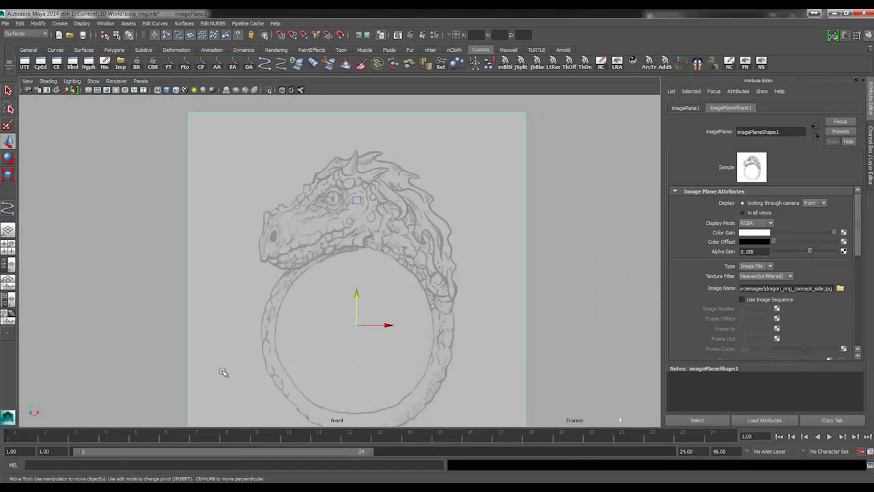
# Scale the cube uniformly to about 10.8 and lower it to a Translate Y of about 16.3 over the head drawing
pyautogui.keyDown('alt'); pyautogui.moveTo(306, 254); pyautogui.dragTo(309, 298, button='middle'); pyautogui.keyUp('alt')
pyautogui.keyDown('alt'); pyautogui.moveTo(406, 287); pyautogui.dragTo(519, 269, button='right'); pyautogui.keyUp('alt')
pyautogui.click(375, 233)
pyautogui.scroll(5, 369, 276)
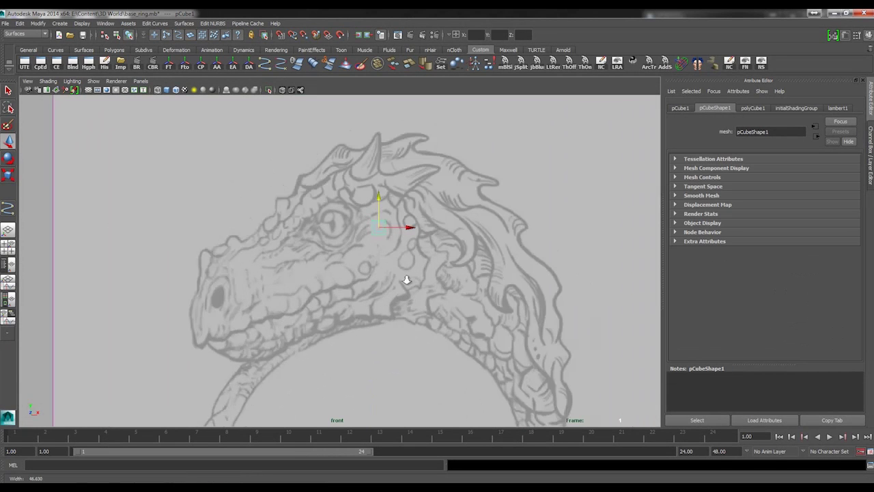
pyautogui.press('r')
pyautogui.moveTo(373, 270); pyautogui.dragTo(508, 308)
pyautogui.press('w')
pyautogui.moveTo(373, 238); pyautogui.dragTo(375, 260)
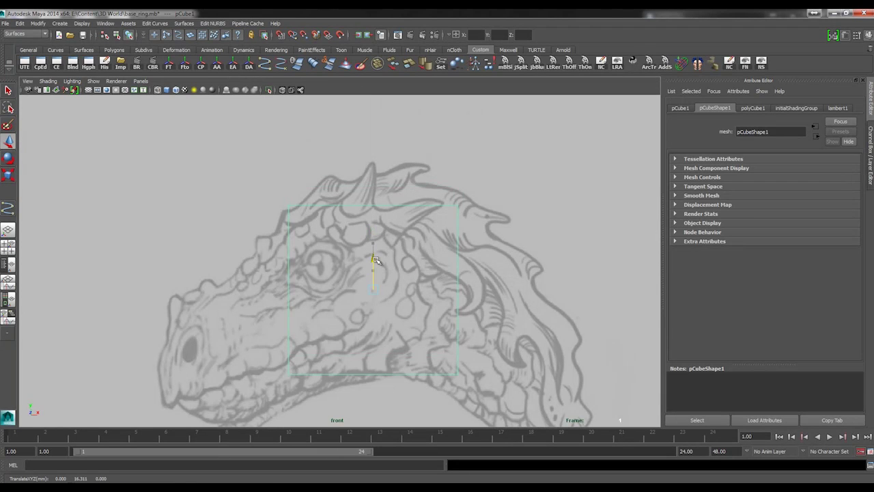
# Cycle the viewport background color to plain black
pyautogui.hotkey('alt', 'b')
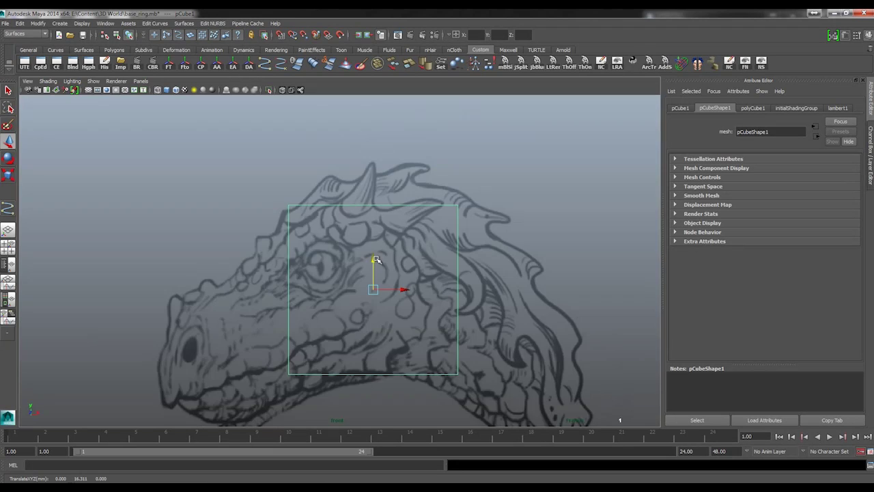
pyautogui.hotkey('alt', 'b')
pyautogui.keyDown('alt'); pyautogui.moveTo(303, 298); pyautogui.dragTo(379, 265, button='middle'); pyautogui.keyUp('alt')
# Set the cube's width, height and depth subdivisions to 3
pyautogui.click(868, 35)
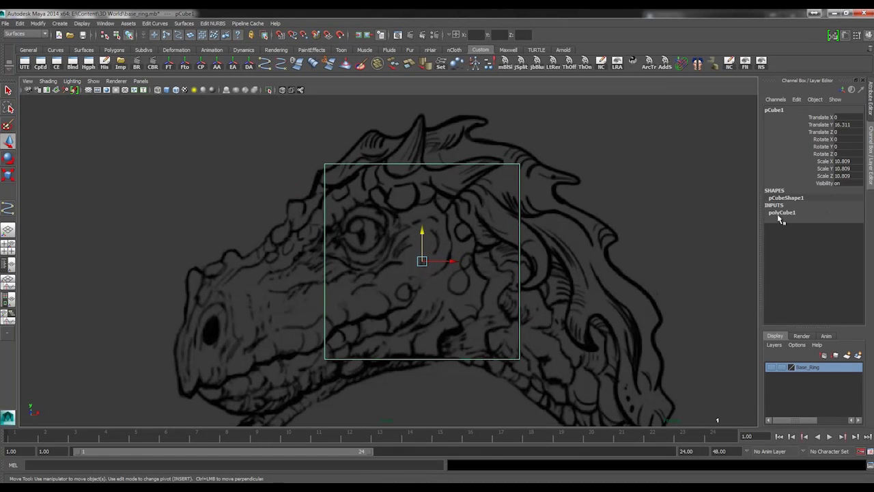
pyautogui.click(781, 213)
pyautogui.moveTo(844, 241); pyautogui.dragTo(844, 250)
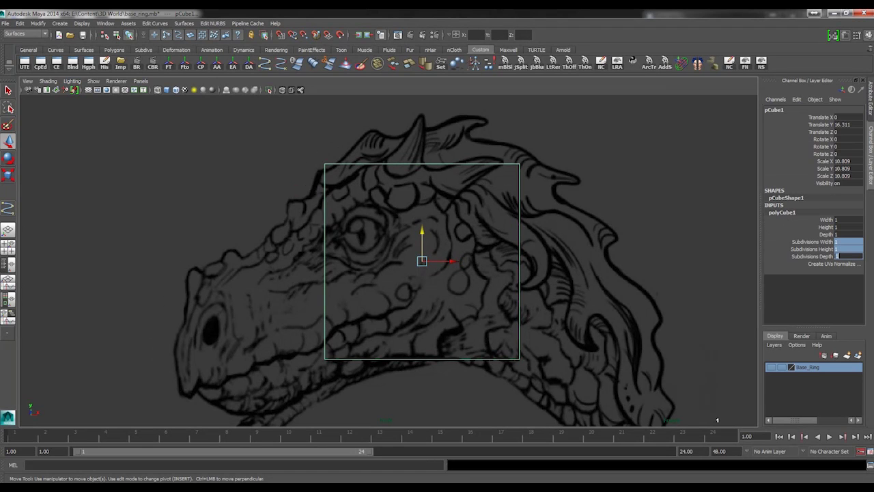
pyautogui.write('3')
pyautogui.press('Return')
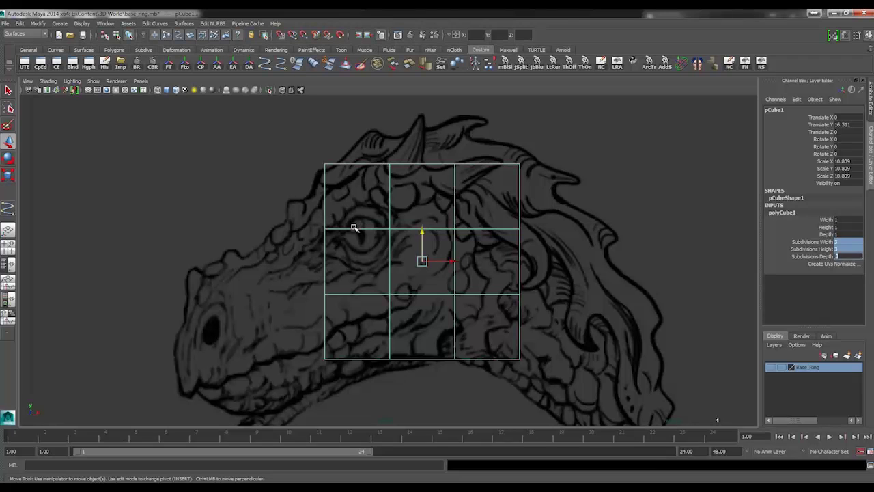
# Move the cube's front column of vertices to slant from the brow down to the underside of the jaw
pyautogui.rightClick(327, 215)
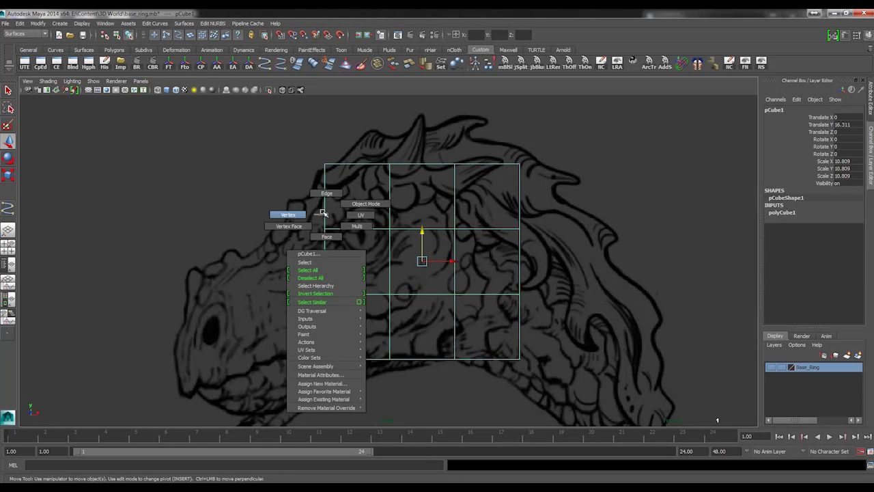
pyautogui.click(323, 213)
pyautogui.moveTo(353, 190); pyautogui.dragTo(298, 136)
pyautogui.moveTo(325, 164); pyautogui.dragTo(286, 225)
pyautogui.moveTo(347, 255); pyautogui.dragTo(306, 222)
pyautogui.moveTo(324, 228); pyautogui.dragTo(296, 259)
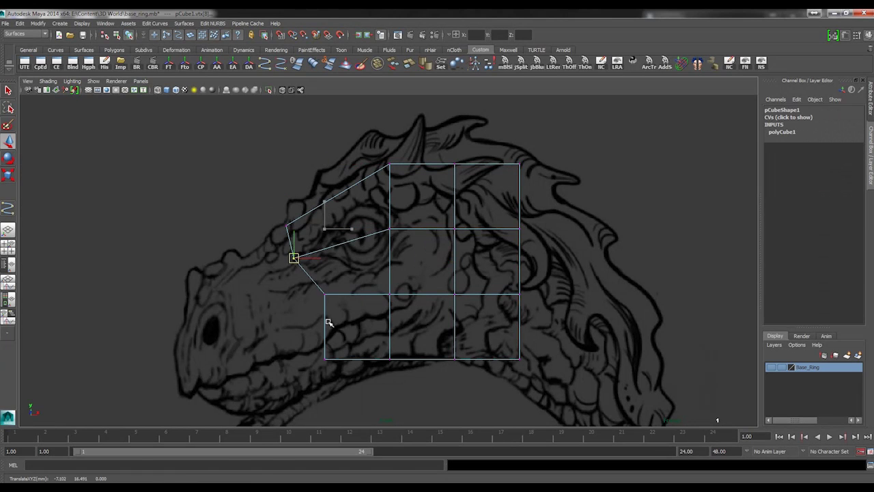
pyautogui.moveTo(341, 308); pyautogui.dragTo(311, 281)
pyautogui.moveTo(324, 295); pyautogui.dragTo(319, 326)
pyautogui.moveTo(366, 381); pyautogui.dragTo(334, 381)
# Shift the second vertex column's upper three points along the eye area and place the third column's top point on the crown
pyautogui.moveTo(406, 128); pyautogui.dragTo(384, 159)
pyautogui.moveTo(369, 211); pyautogui.dragTo(375, 235)
pyautogui.click(390, 231)
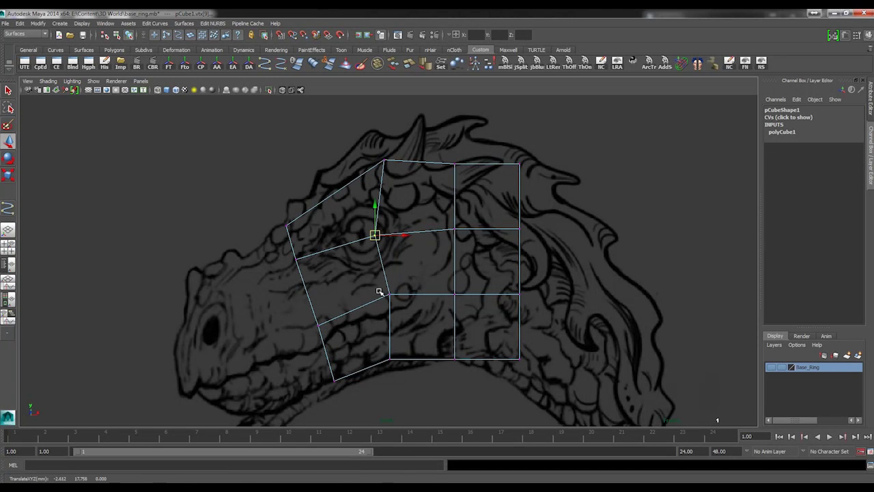
pyautogui.click(390, 295)
pyautogui.moveTo(390, 295); pyautogui.dragTo(385, 297)
pyautogui.moveTo(438, 152); pyautogui.dragTo(463, 168)
pyautogui.click(385, 160)
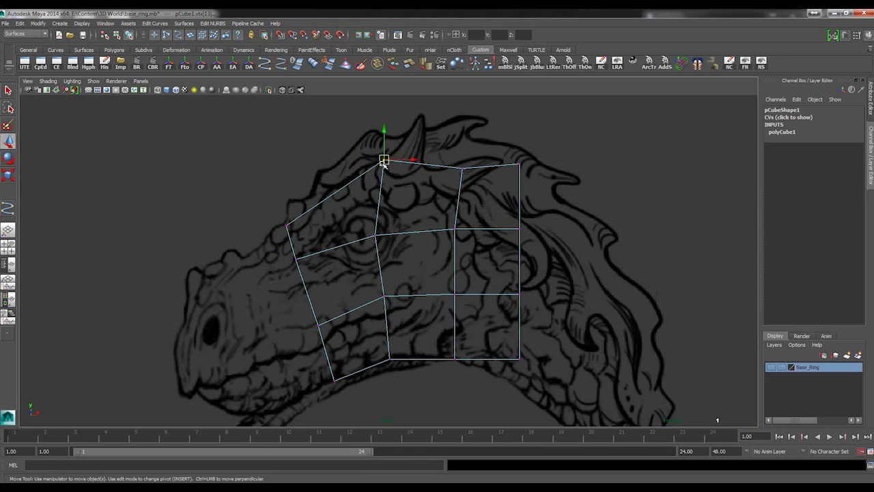
pyautogui.moveTo(386, 160); pyautogui.dragTo(372, 168)
# Lower the back column's four vertices to follow the rear of the head down to the ring's inner edge
pyautogui.click(519, 164)
pyautogui.moveTo(520, 165); pyautogui.dragTo(524, 318)
pyautogui.click(520, 230)
pyautogui.click(521, 295)
pyautogui.click(521, 358)
pyautogui.moveTo(520, 360); pyautogui.dragTo(519, 375)
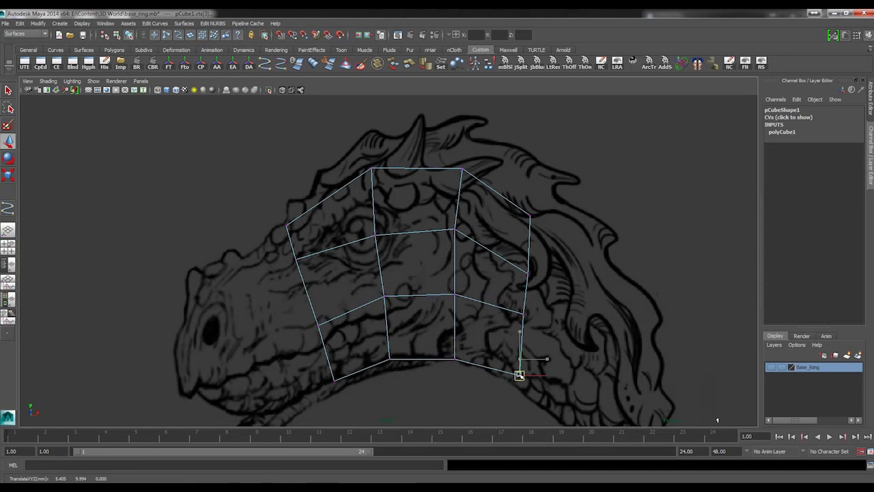
# Move the third column's top and two middle vertices backward to even out the mesh behind the eye
pyautogui.click(454, 293)
pyautogui.moveTo(456, 294); pyautogui.dragTo(468, 297)
pyautogui.click(454, 229)
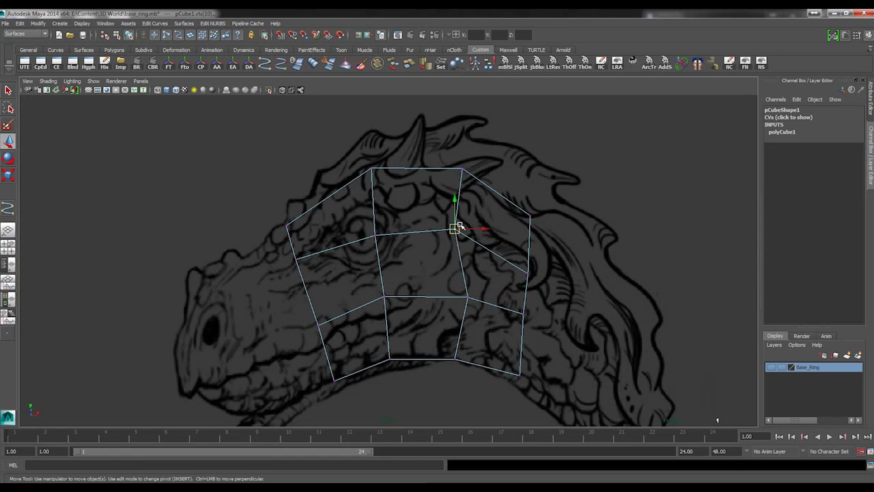
pyautogui.moveTo(471, 231); pyautogui.dragTo(495, 239)
pyautogui.click(462, 169)
pyautogui.moveTo(463, 169); pyautogui.dragTo(488, 181)
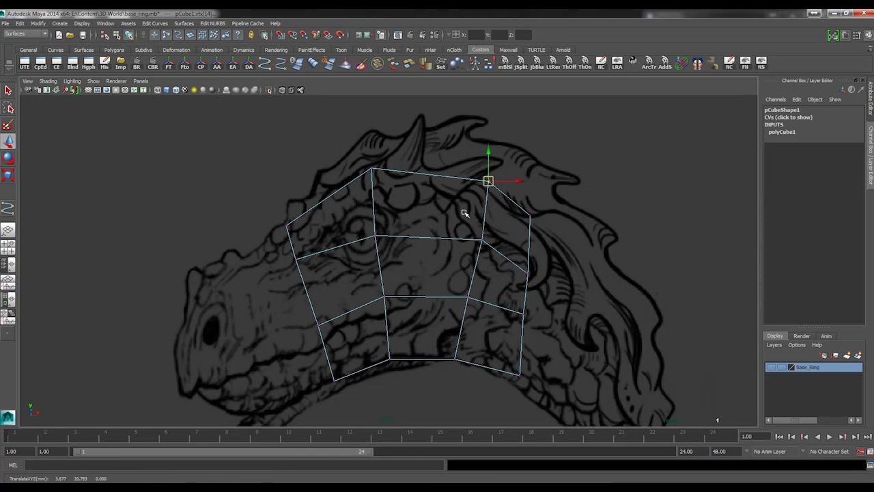
pyautogui.moveTo(463, 212); pyautogui.dragTo(469, 239)
pyautogui.click(484, 239)
pyautogui.click(483, 240)
pyautogui.click(487, 182)
pyautogui.moveTo(487, 181); pyautogui.dragTo(477, 183)
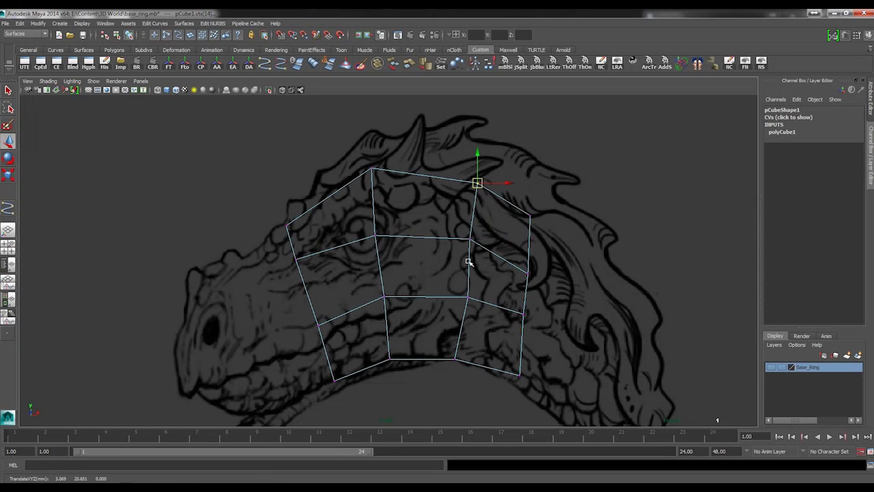
# Select all the faces on the block's snout-side end in the perspective view and apply Extrude Face to them
pyautogui.keyDown('alt'); pyautogui.moveTo(416, 314); pyautogui.dragTo(458, 282, button='middle'); pyautogui.keyUp('alt')
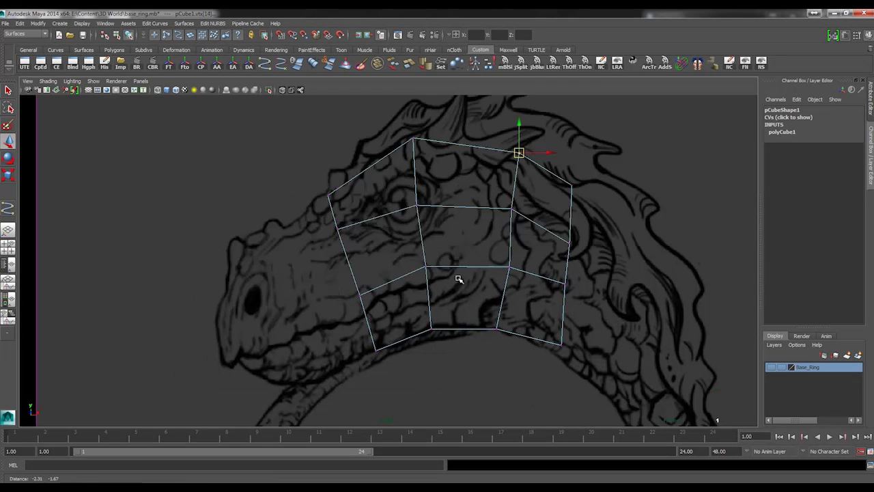
pyautogui.press('space')
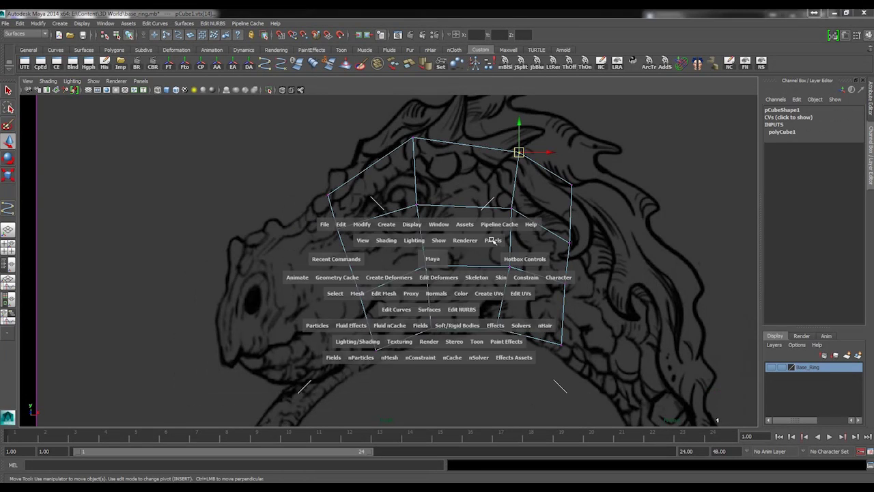
pyautogui.keyDown('alt'); pyautogui.moveTo(549, 187); pyautogui.dragTo(429, 193); pyautogui.keyUp('alt')
pyautogui.keyDown('alt'); pyautogui.moveTo(428, 193); pyautogui.dragTo(537, 156, button='right'); pyautogui.keyUp('alt')
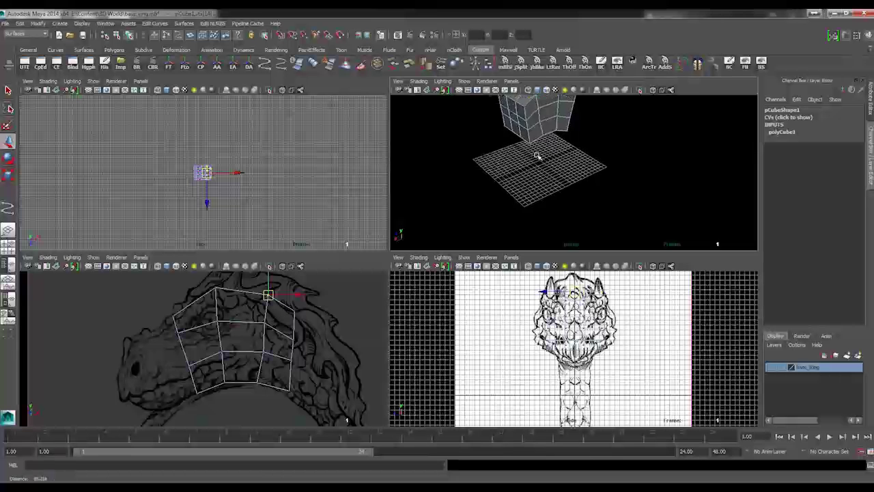
pyautogui.keyDown('alt'); pyautogui.moveTo(499, 123); pyautogui.dragTo(525, 206, button='middle'); pyautogui.keyUp('alt')
pyautogui.keyDown('alt'); pyautogui.moveTo(525, 207); pyautogui.dragTo(550, 193); pyautogui.keyUp('alt')
pyautogui.moveTo(550, 193); pyautogui.dragTo(549, 206, button='right')
pyautogui.keyDown('alt'); pyautogui.moveTo(549, 206); pyautogui.dragTo(485, 203); pyautogui.keyUp('alt')
pyautogui.moveTo(511, 159); pyautogui.dragTo(575, 240)
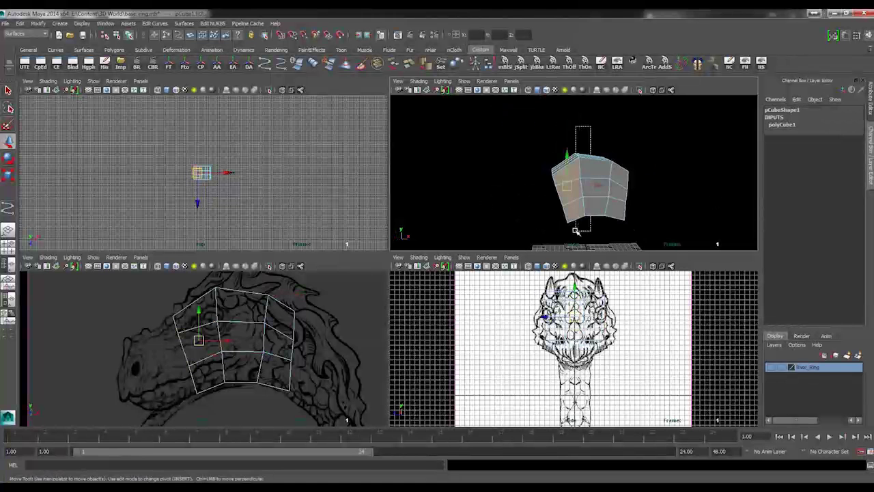
pyautogui.keyDown('alt'); pyautogui.moveTo(498, 170); pyautogui.dragTo(539, 168); pyautogui.keyUp('alt')
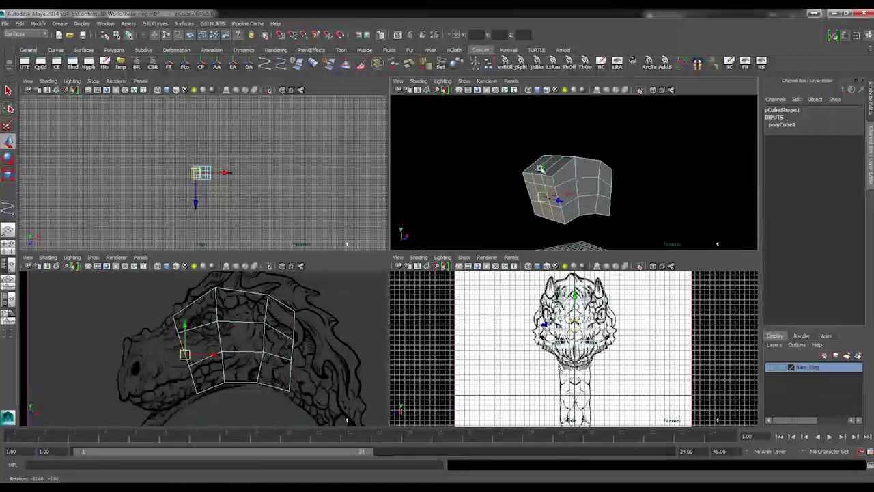
pyautogui.keyDown('shift'); pyautogui.rightClick(539, 168); pyautogui.keyUp('shift')
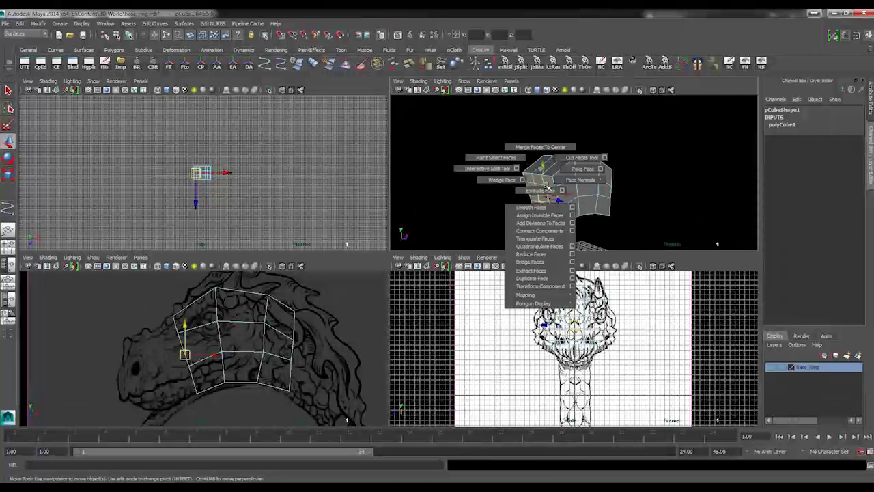
pyautogui.click(546, 188)
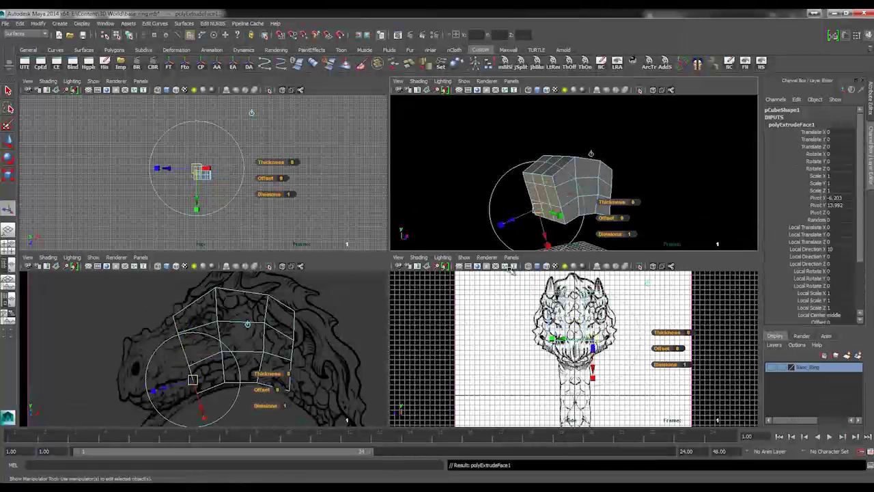
# Pull the extruded faces forward to the snout tip in the front view, to about 7.3 local Z and 1.6 local X
pyautogui.keyDown('alt'); pyautogui.moveTo(231, 346); pyautogui.dragTo(280, 300, button='middle'); pyautogui.keyUp('alt')
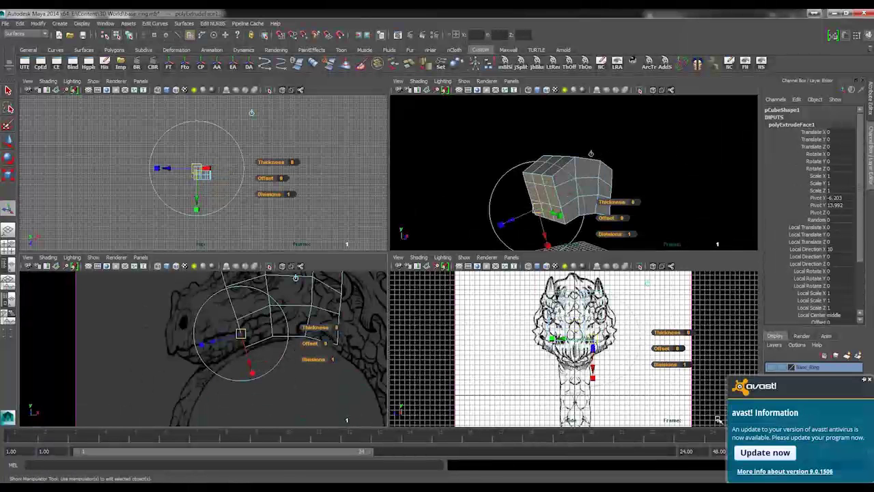
pyautogui.click(868, 381)
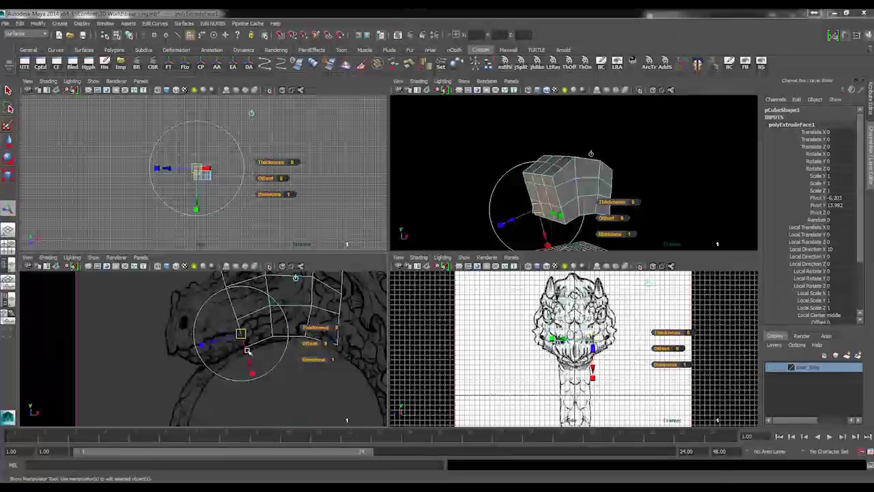
pyautogui.press('space')
pyautogui.moveTo(421, 240); pyautogui.dragTo(344, 300)
pyautogui.keyDown('alt'); pyautogui.moveTo(343, 300); pyautogui.dragTo(347, 330, button='middle'); pyautogui.keyUp('alt')
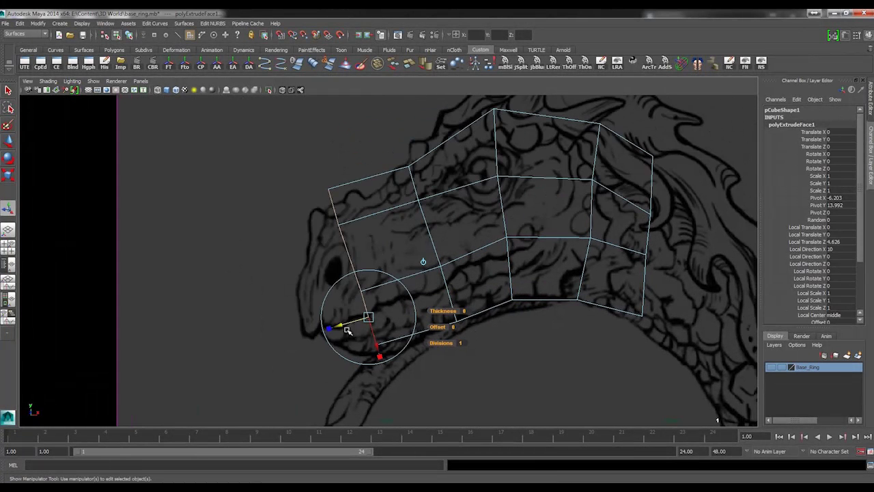
pyautogui.moveTo(369, 317); pyautogui.dragTo(330, 358)
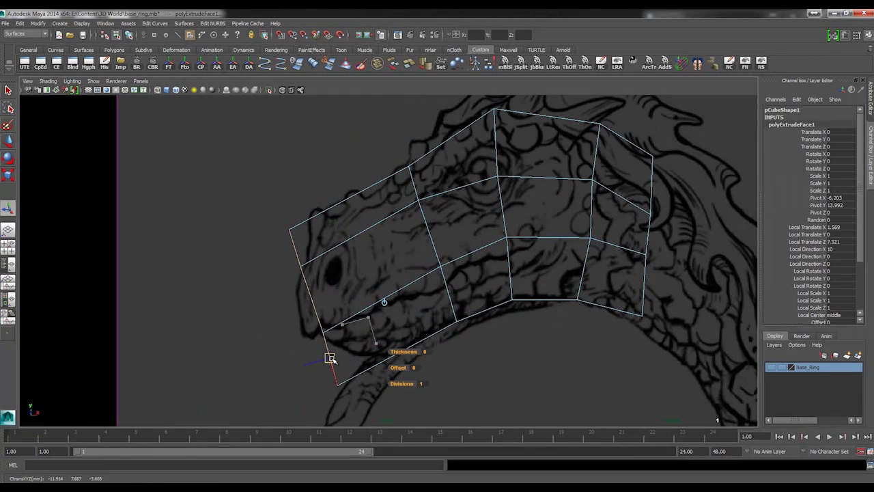
# Lower the second-row vertices at the snout tip and below the front of the eye
pyautogui.moveTo(458, 303); pyautogui.dragTo(436, 306, button='right')
pyautogui.moveTo(269, 222); pyautogui.dragTo(304, 299)
pyautogui.press('w')
pyautogui.click(419, 201)
pyautogui.moveTo(419, 200); pyautogui.dragTo(426, 227)
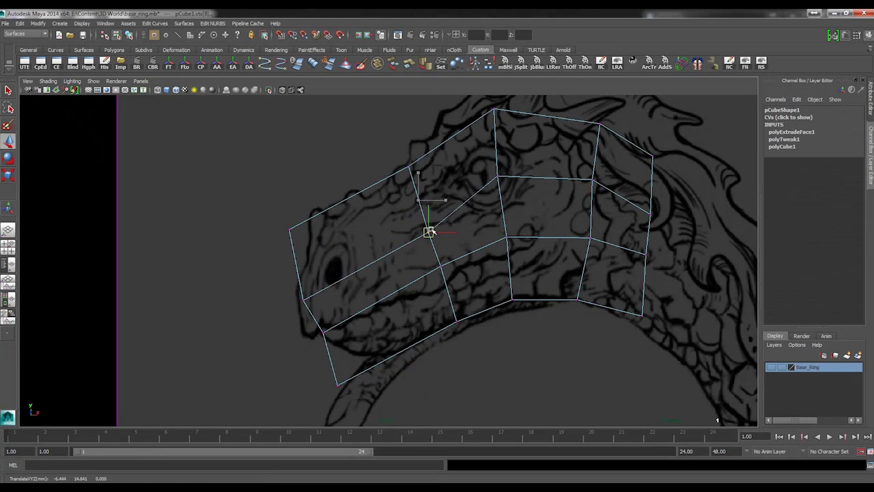
# Fit the snout tip's top, lip and chin vertices and the jaw's underside vertices to the drawn outline
pyautogui.moveTo(270, 215); pyautogui.dragTo(296, 236)
pyautogui.moveTo(290, 230); pyautogui.dragTo(308, 237)
pyautogui.moveTo(334, 333)
pyautogui.mouseDown()
pyautogui.moveTo(318, 324)
pyautogui.moveTo(327, 334)
pyautogui.mouseUp()
pyautogui.moveTo(310, 363); pyautogui.dragTo(379, 355)
pyautogui.moveTo(469, 345); pyautogui.dragTo(444, 312)
pyautogui.moveTo(457, 321); pyautogui.dragTo(457, 316)
pyautogui.moveTo(504, 292)
pyautogui.mouseDown()
pyautogui.moveTo(528, 307)
pyautogui.moveTo(517, 299)
pyautogui.mouseUp()
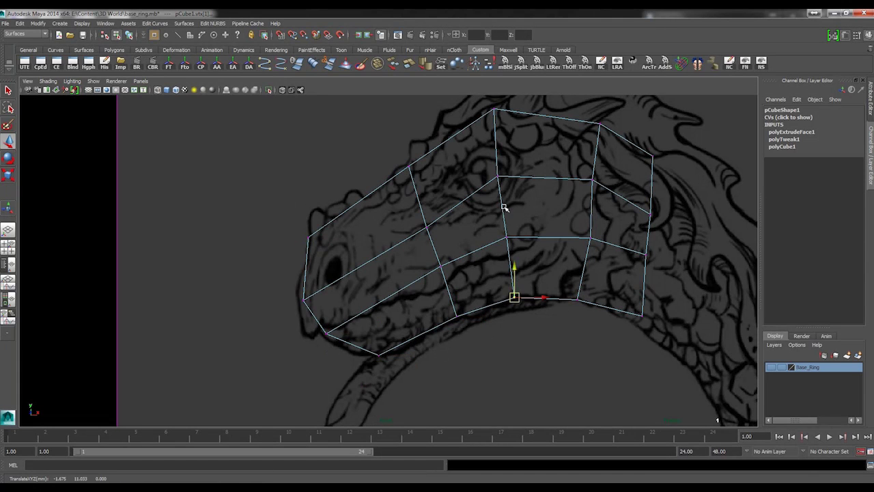
# Nudge the second-row vertices in front of the eye slightly up and the third-row vertices behind the cheek slightly forward
pyautogui.moveTo(513, 191)
pyautogui.mouseDown()
pyautogui.moveTo(485, 169)
pyautogui.moveTo(506, 177)
pyautogui.mouseUp()
pyautogui.moveTo(439, 241); pyautogui.dragTo(424, 229)
pyautogui.keyDown('alt'); pyautogui.moveTo(528, 295); pyautogui.dragTo(502, 326, button='middle'); pyautogui.keyUp('alt')
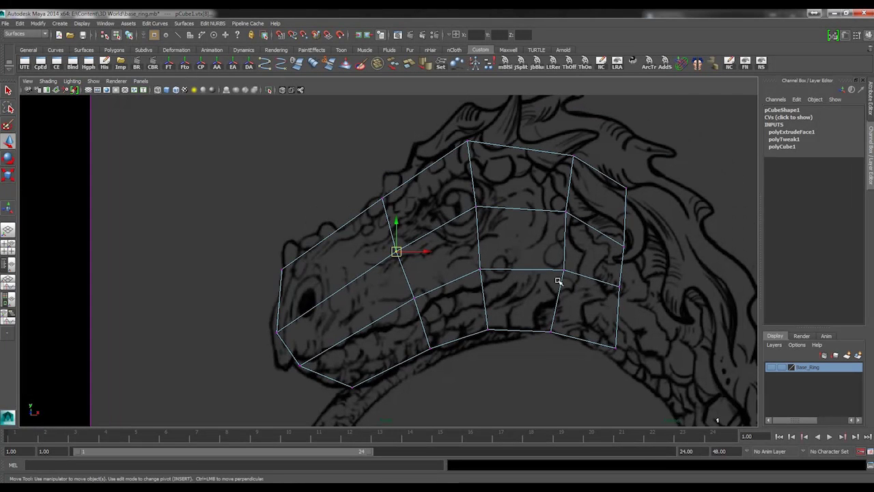
pyautogui.moveTo(566, 274); pyautogui.dragTo(552, 255)
pyautogui.moveTo(566, 272); pyautogui.dragTo(559, 272)
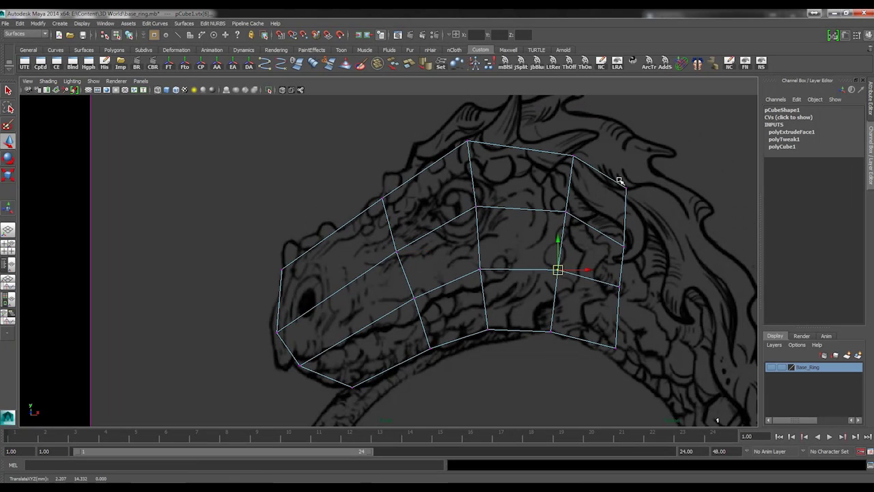
# Lower the top vertices at the block's rear end onto the drawn back of the head
pyautogui.moveTo(617, 178); pyautogui.dragTo(628, 190)
pyautogui.moveTo(628, 190); pyautogui.dragTo(633, 205, button='middle')
pyautogui.moveTo(632, 231); pyautogui.dragTo(632, 308)
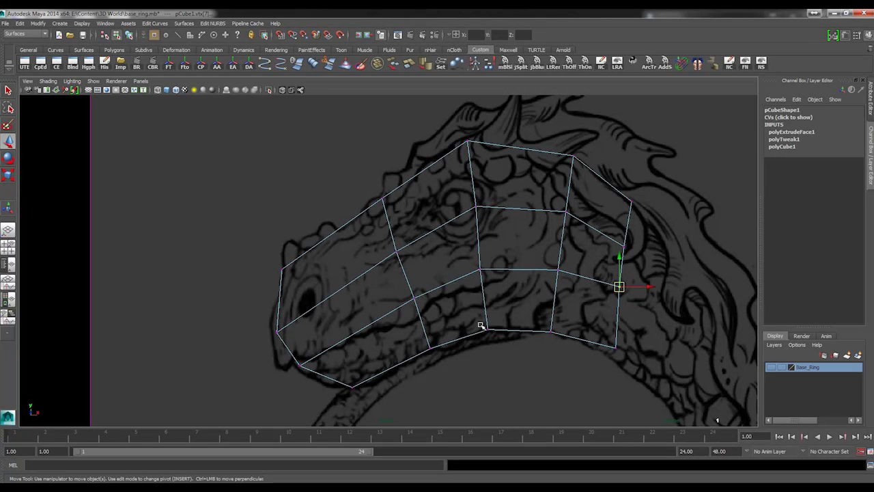
# Select all the faces on the block's neck-side end in the perspective view
pyautogui.keyDown('alt'); pyautogui.moveTo(613, 249); pyautogui.dragTo(534, 247, button='right'); pyautogui.keyUp('alt')
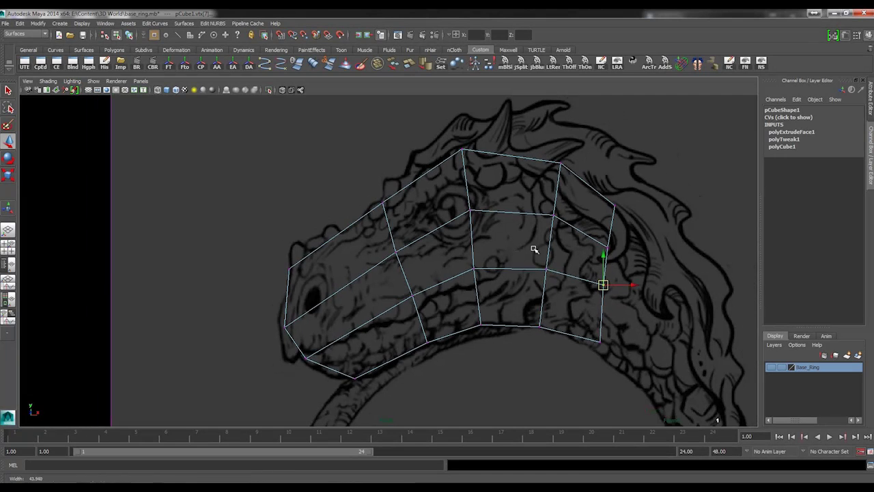
pyautogui.press('space')
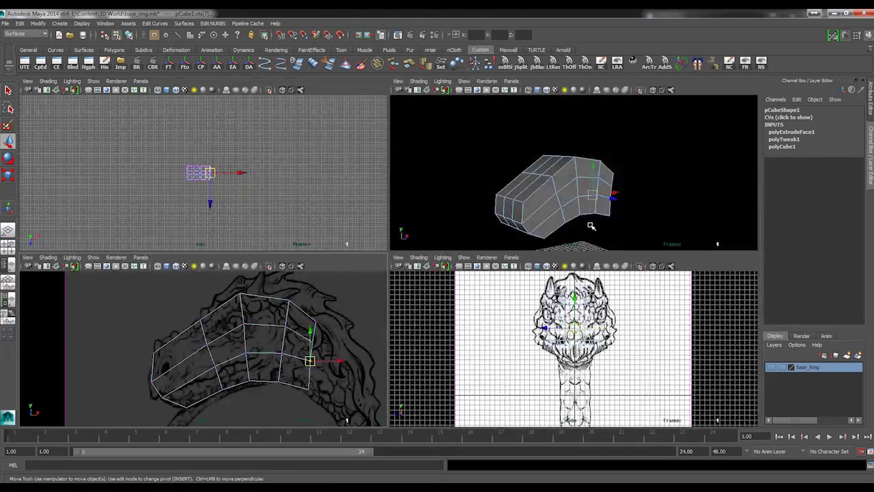
pyautogui.press('space')
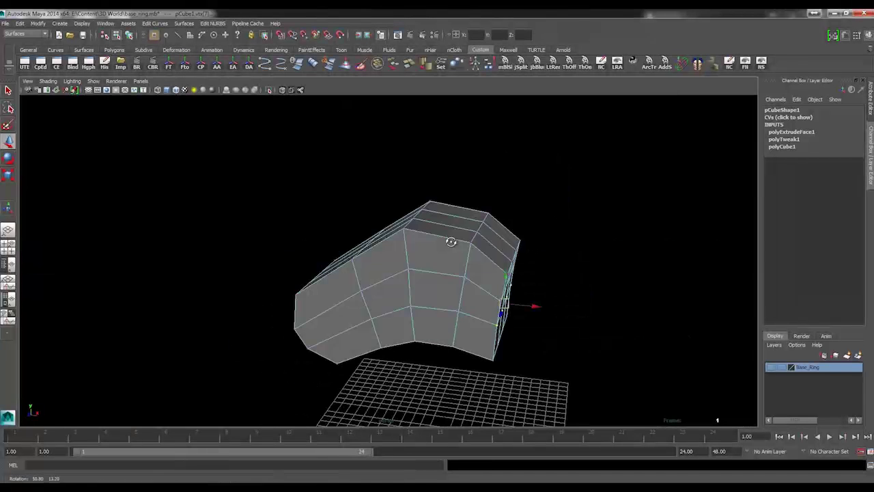
pyautogui.moveTo(535, 304); pyautogui.dragTo(532, 325, button='right')
pyautogui.keyDown('alt'); pyautogui.moveTo(503, 323); pyautogui.dragTo(525, 314); pyautogui.keyUp('alt')
pyautogui.moveTo(536, 383); pyautogui.dragTo(491, 267)
pyautogui.moveTo(441, 215); pyautogui.dragTo(477, 376)
pyautogui.keyDown('alt'); pyautogui.moveTo(466, 312); pyautogui.dragTo(485, 338); pyautogui.keyUp('alt')
# Apply Extrude Face to the neck-side faces and pull them down the neck in the front view, to about 5.1 local Z and -3.9 local X
pyautogui.press('space')
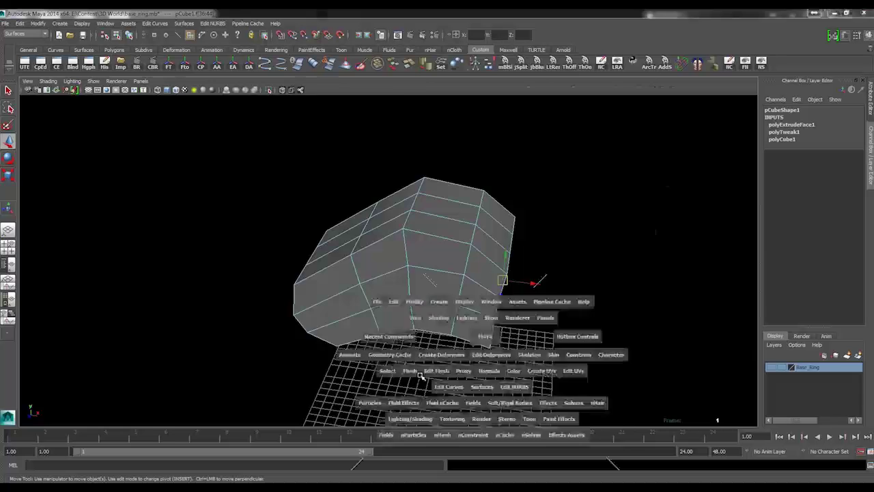
pyautogui.press('space')
pyautogui.keyDown('shift'); pyautogui.moveTo(596, 323); pyautogui.dragTo(592, 345, button='right'); pyautogui.keyUp('shift')
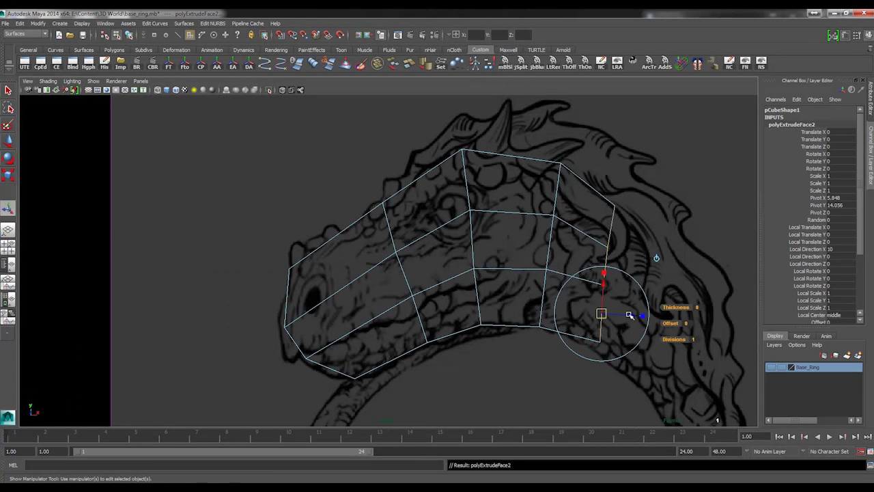
pyautogui.moveTo(629, 315); pyautogui.dragTo(683, 384)
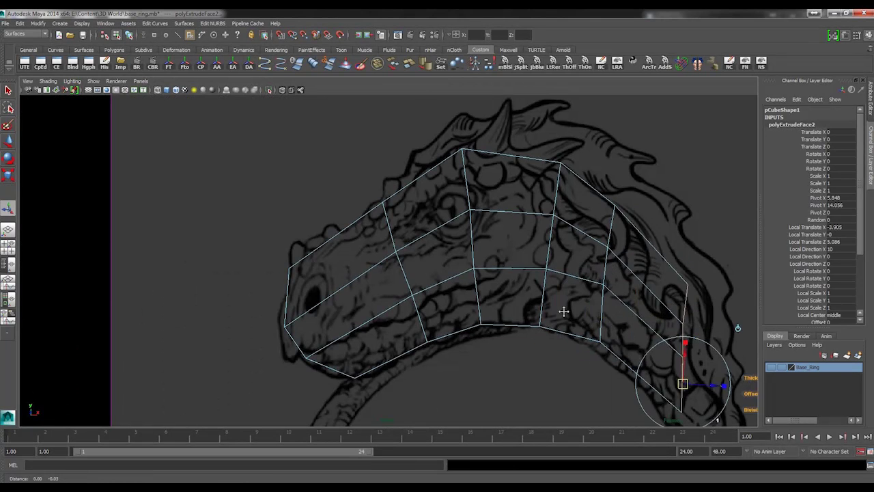
pyautogui.keyDown('alt'); pyautogui.moveTo(564, 312); pyautogui.dragTo(562, 293, button='middle'); pyautogui.keyUp('alt')
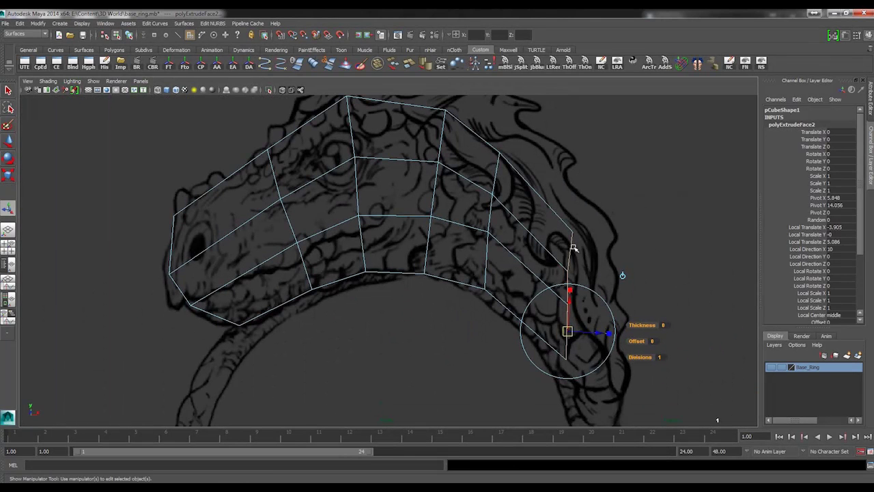
# Move the top vertices of the new neck end outward to the drawn back of the neck
pyautogui.moveTo(573, 248); pyautogui.dragTo(558, 216, button='right')
pyautogui.press('w')
pyautogui.moveTo(573, 232); pyautogui.dragTo(591, 238)
pyautogui.keyDown('alt'); pyautogui.moveTo(477, 121); pyautogui.dragTo(493, 201, button='middle'); pyautogui.keyUp('alt')
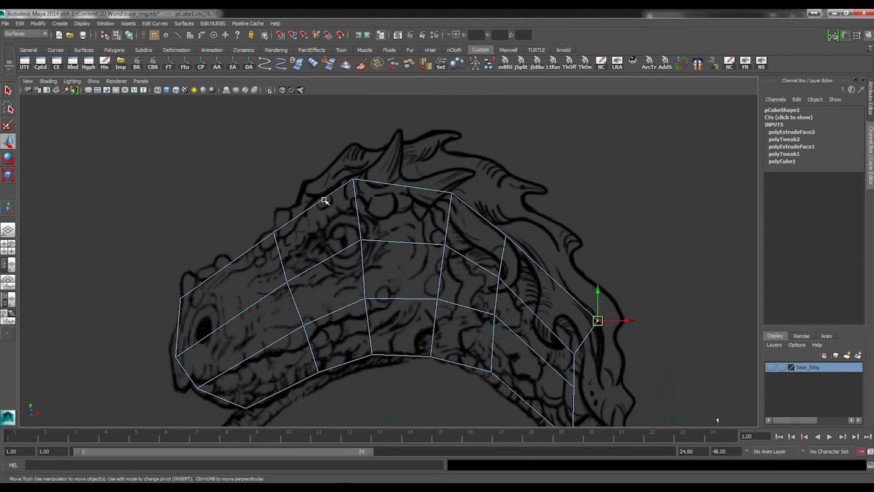
# Slant the vertex column behind the head to the neck's curve, shifting its upper two rows back and its lower two rows forward
pyautogui.click(505, 235)
pyautogui.moveTo(506, 235); pyautogui.dragTo(514, 232)
pyautogui.moveTo(518, 292); pyautogui.dragTo(504, 278)
pyautogui.moveTo(506, 325)
pyautogui.mouseDown()
pyautogui.moveTo(487, 308)
pyautogui.moveTo(493, 326)
pyautogui.mouseUp()
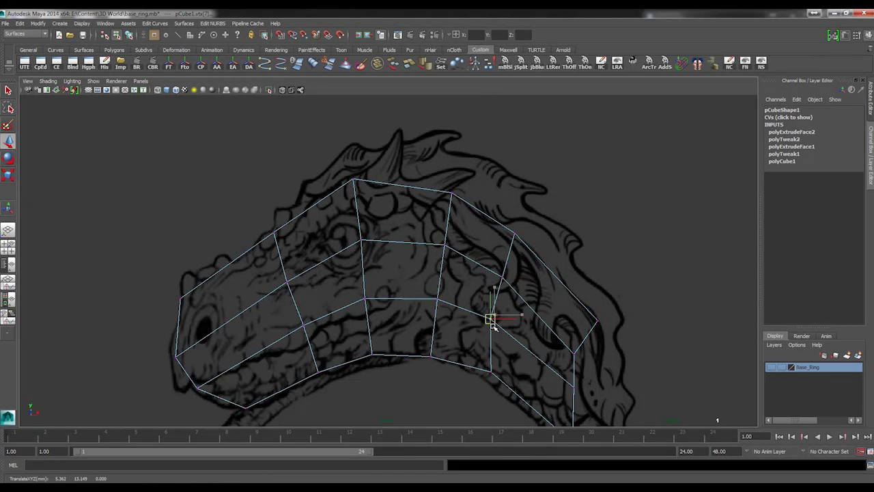
pyautogui.click(491, 371)
pyautogui.moveTo(490, 367); pyautogui.dragTo(479, 360)
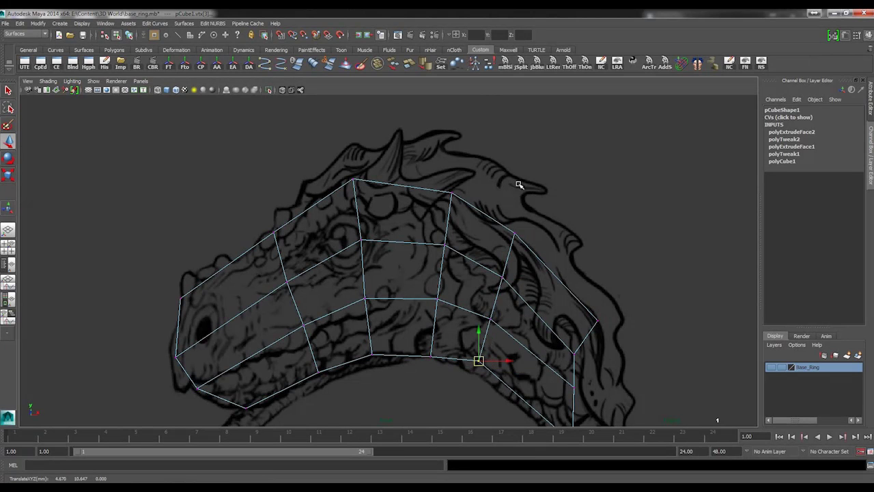
# Fit all four vertex rows of the neck end to the drawing, angling the end across the ring's curve
pyautogui.moveTo(586, 303); pyautogui.dragTo(610, 333)
pyautogui.moveTo(598, 319); pyautogui.dragTo(604, 317)
pyautogui.moveTo(566, 347)
pyautogui.mouseDown()
pyautogui.moveTo(586, 363)
pyautogui.moveTo(579, 353)
pyautogui.mouseUp()
pyautogui.keyDown('alt'); pyautogui.moveTo(602, 305); pyautogui.dragTo(603, 217, button='middle'); pyautogui.keyUp('alt')
pyautogui.moveTo(584, 313); pyautogui.dragTo(573, 299)
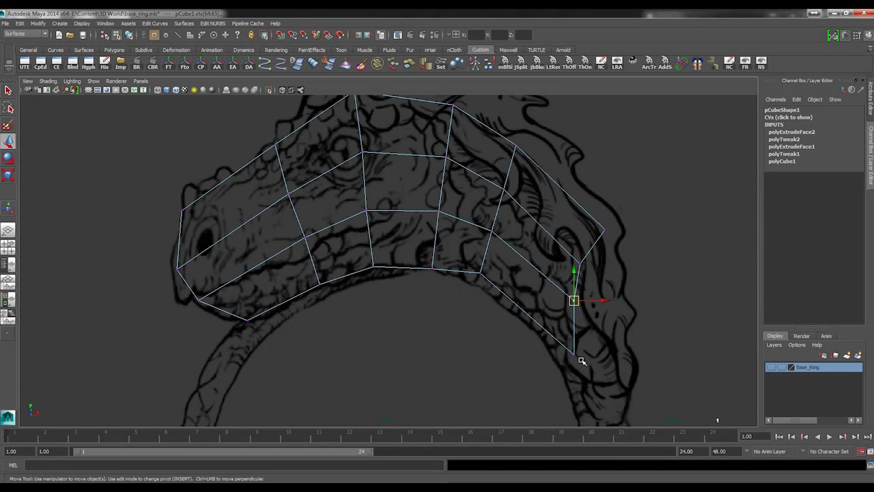
pyautogui.moveTo(581, 361); pyautogui.dragTo(555, 322)
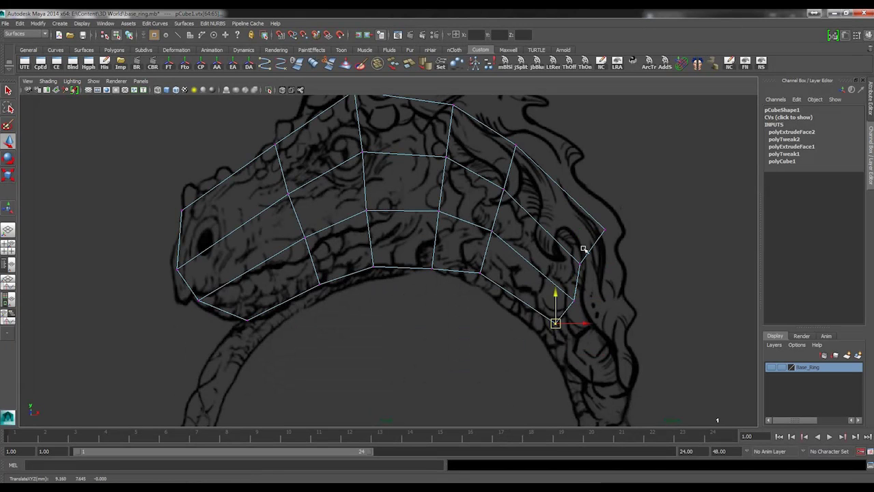
pyautogui.moveTo(592, 270); pyautogui.dragTo(574, 248)
pyautogui.moveTo(580, 263); pyautogui.dragTo(586, 267)
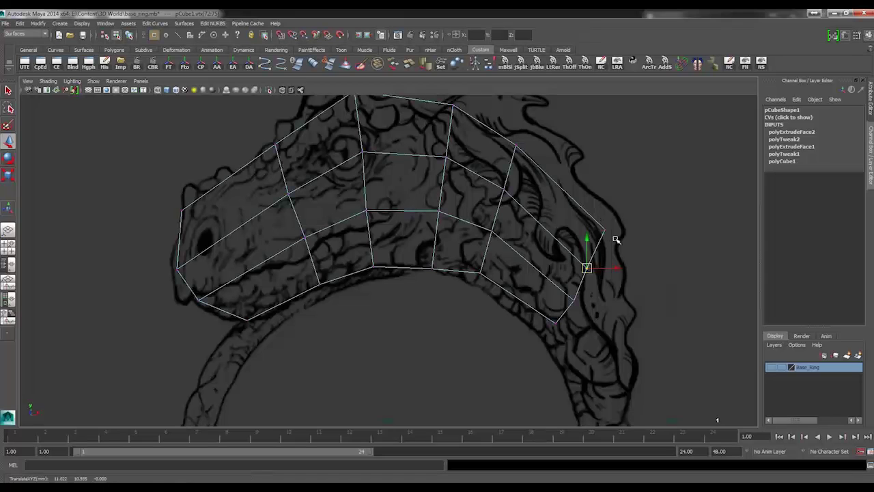
pyautogui.moveTo(615, 239); pyautogui.dragTo(594, 226)
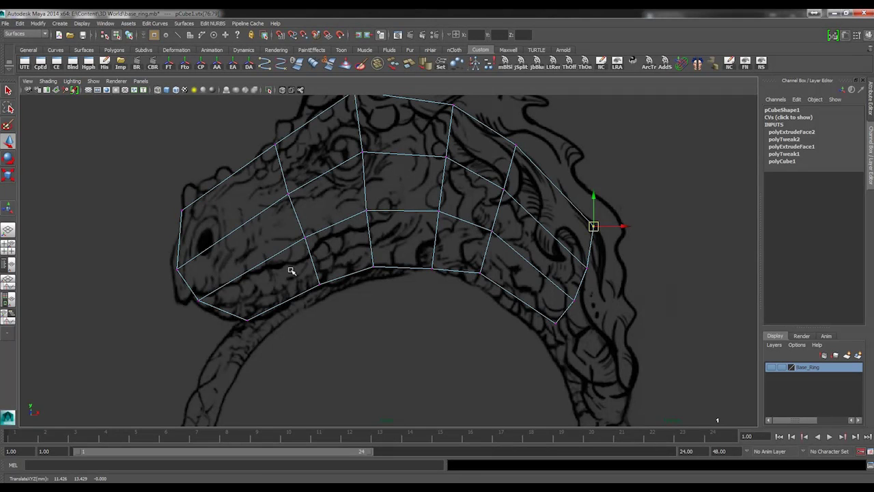
# Check the block in the perspective view, hide the grid in the side view and maximize the side view
pyautogui.scroll(-3, 355, 206)
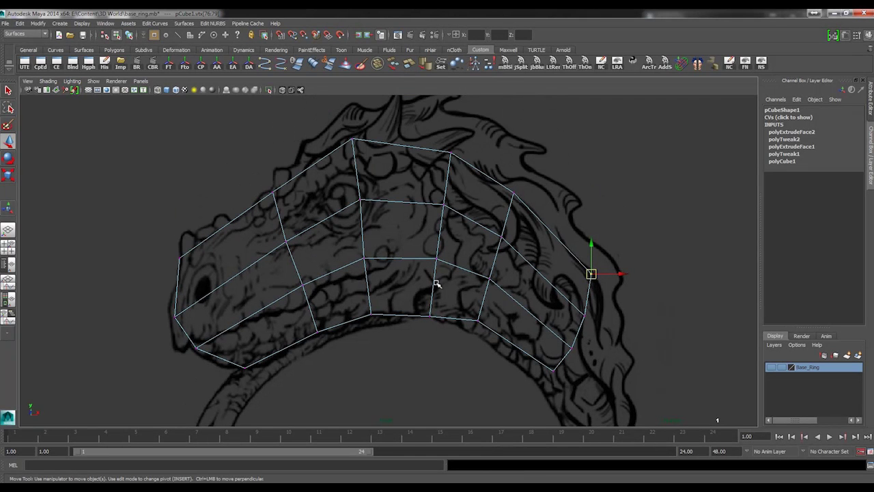
pyautogui.press('space')
pyautogui.keyDown('alt'); pyautogui.moveTo(552, 207); pyautogui.dragTo(639, 195); pyautogui.keyUp('alt')
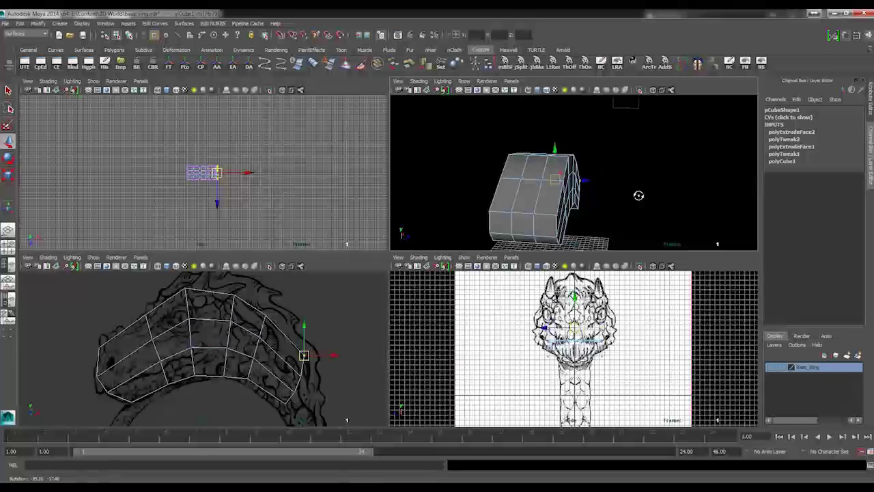
pyautogui.keyDown('alt'); pyautogui.moveTo(638, 196); pyautogui.dragTo(631, 104, button='middle'); pyautogui.keyUp('alt')
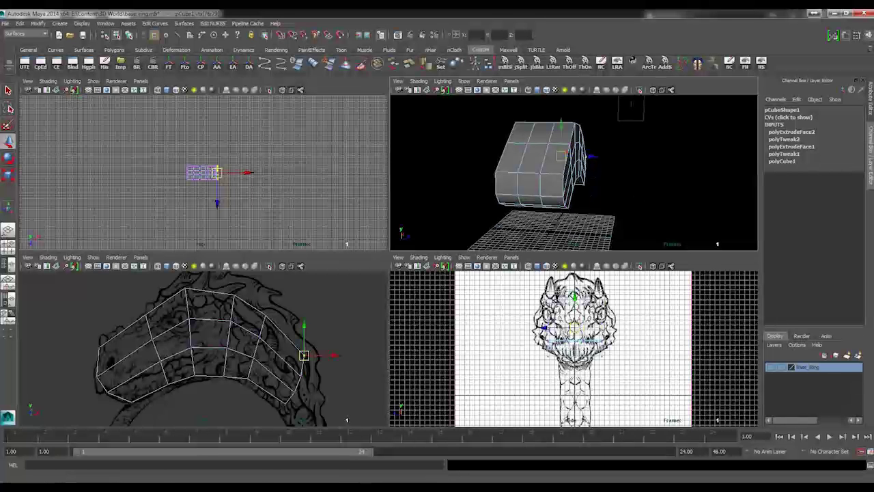
pyautogui.click(459, 266)
pyautogui.scroll(4, 562, 207)
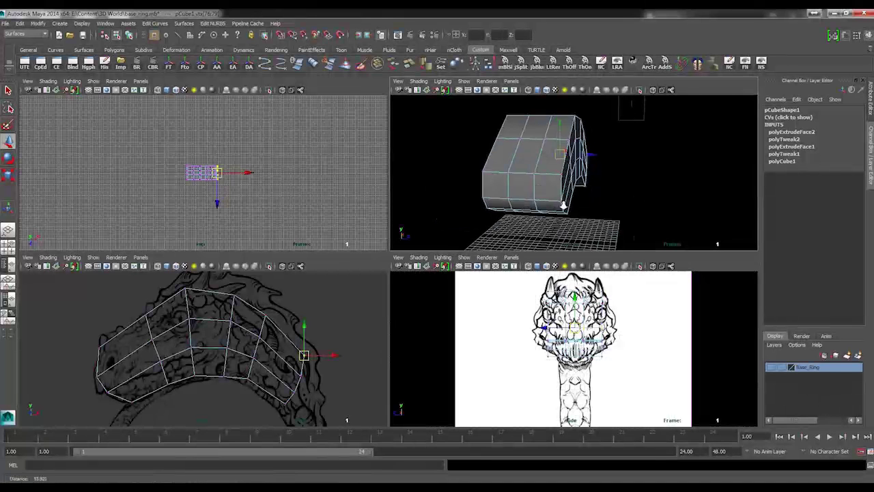
pyautogui.keyDown('alt'); pyautogui.moveTo(544, 192); pyautogui.dragTo(567, 192); pyautogui.keyUp('alt')
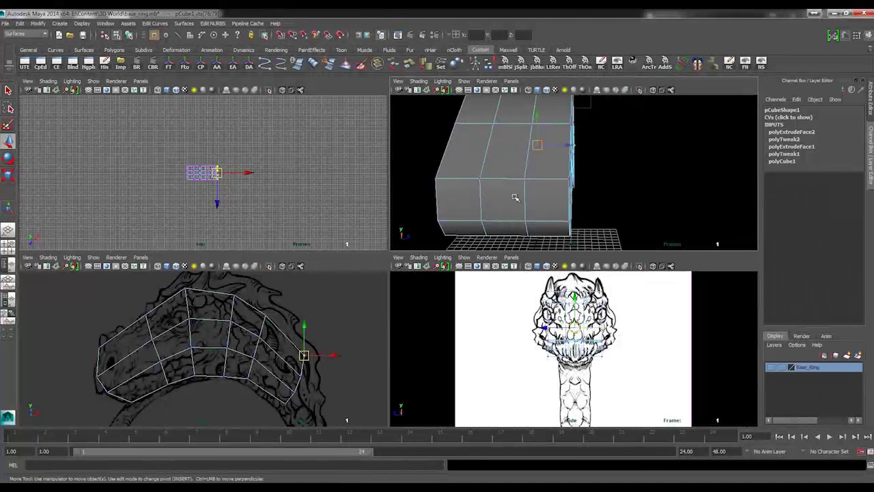
pyautogui.scroll(-4, 515, 197)
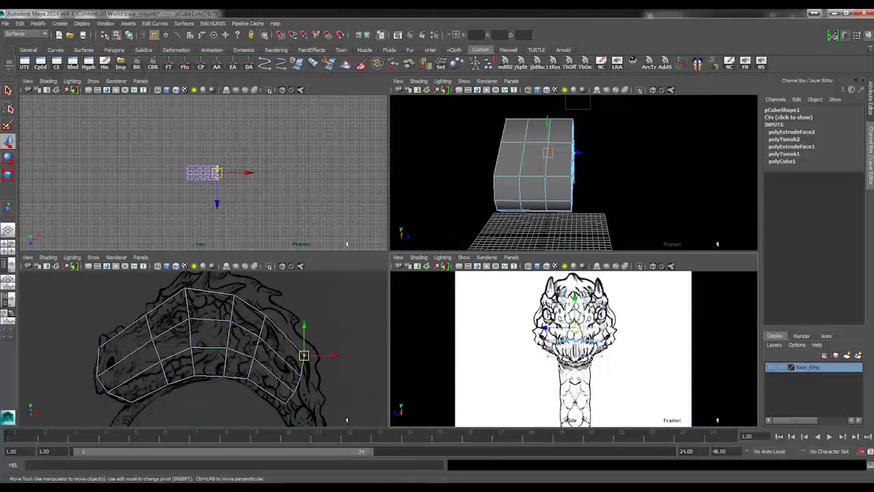
pyautogui.press('space')
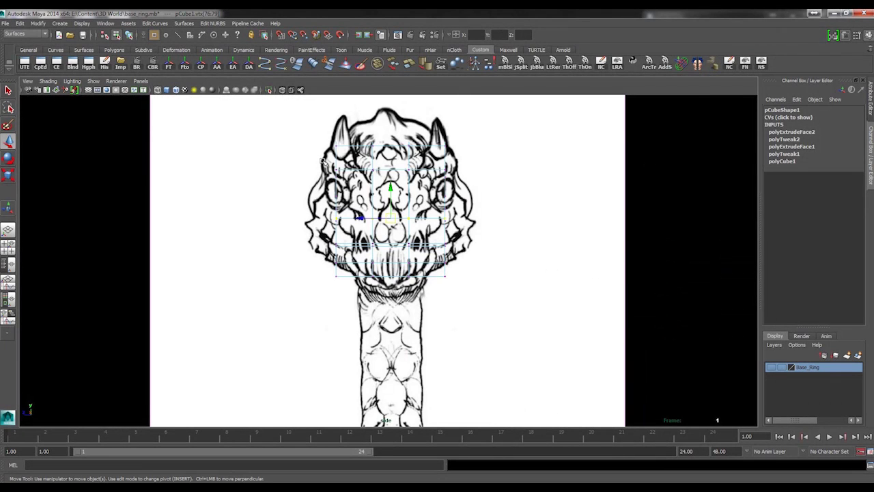
# Select imagePlane2 in the Outliner and lower its Alpha Gain to about 0.218 to dim the front concept drawing
pyautogui.click(622, 262)
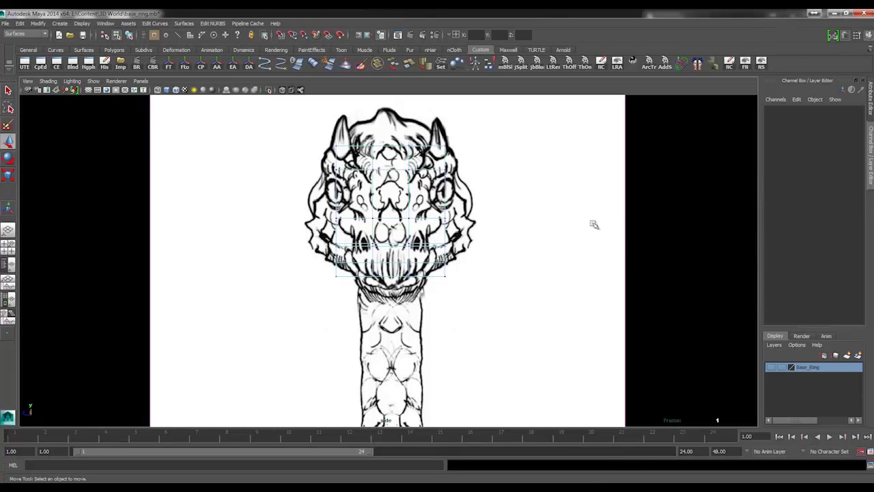
pyautogui.click(37, 90)
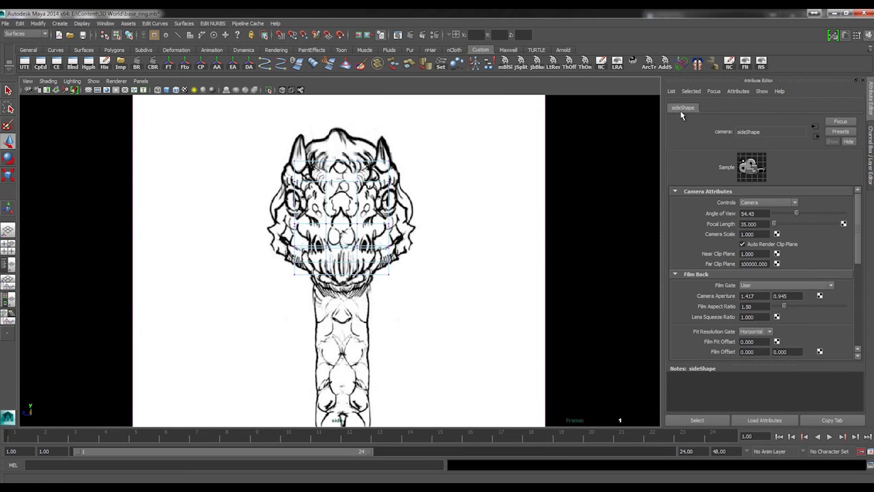
pyautogui.click(29, 90)
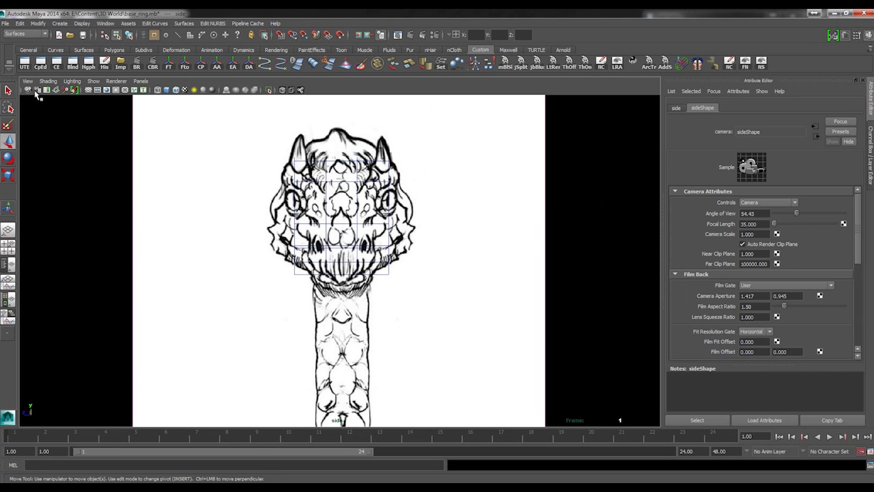
pyautogui.click(521, 315)
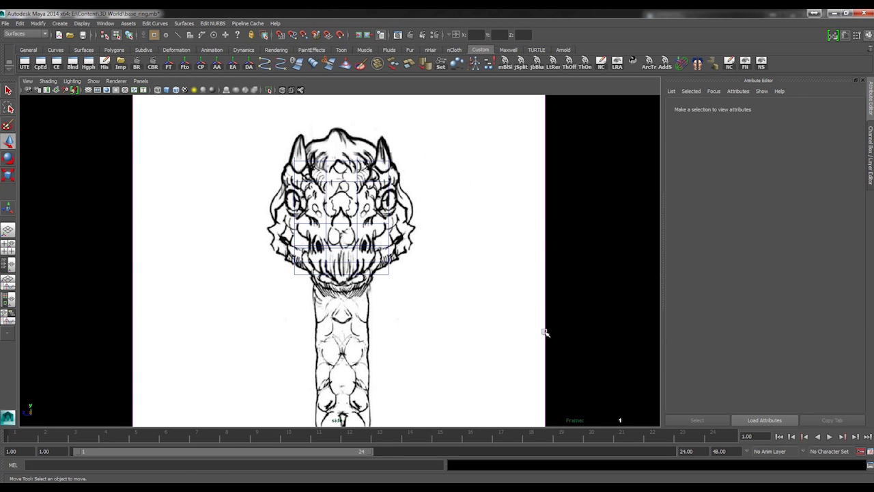
pyautogui.hotkey('shift', 'o')
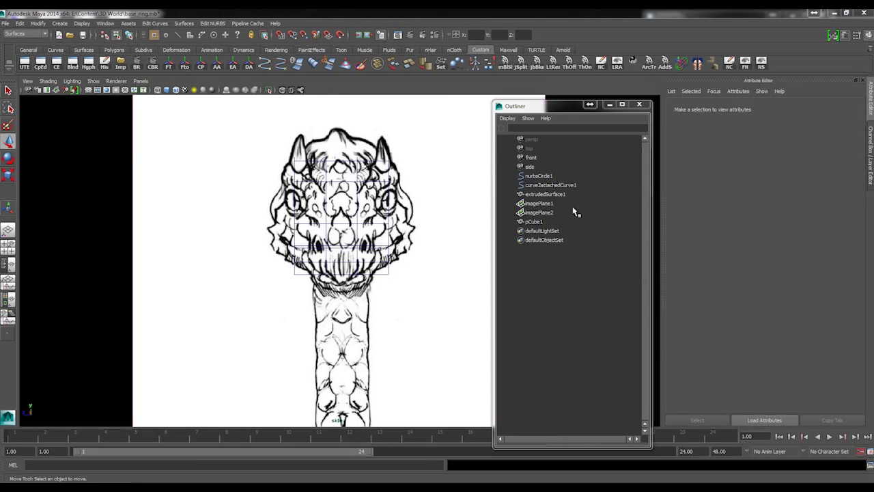
pyautogui.click(547, 211)
pyautogui.click(609, 104)
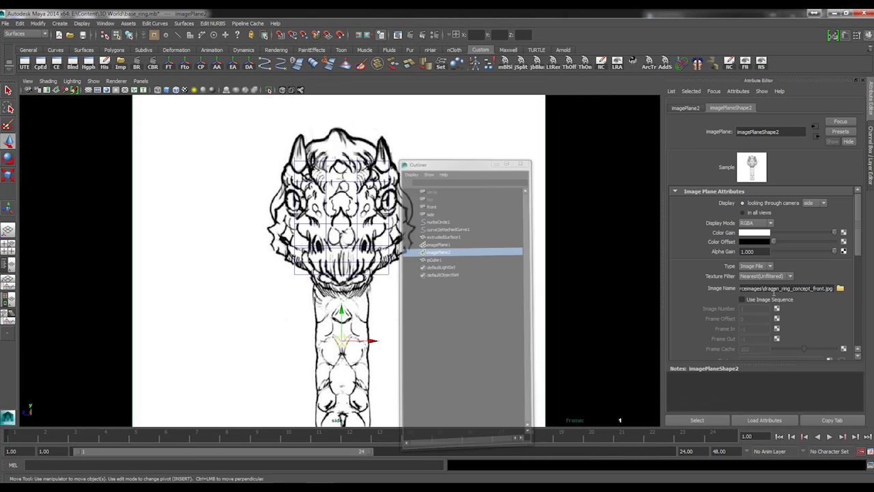
pyautogui.scroll(-2, 858, 234)
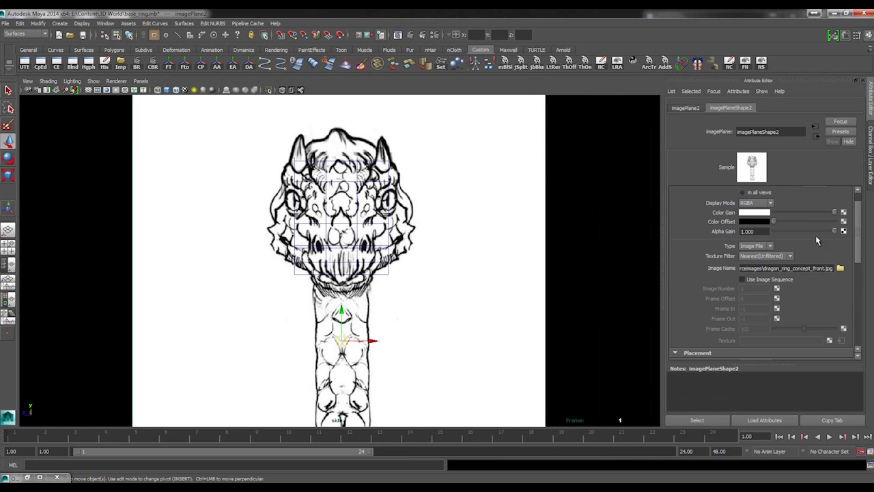
pyautogui.moveTo(830, 234); pyautogui.dragTo(812, 236)
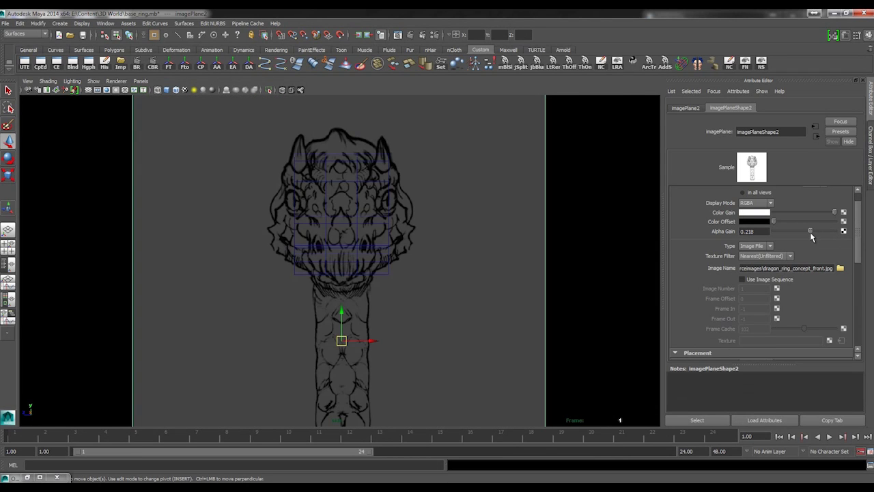
pyautogui.click(612, 267)
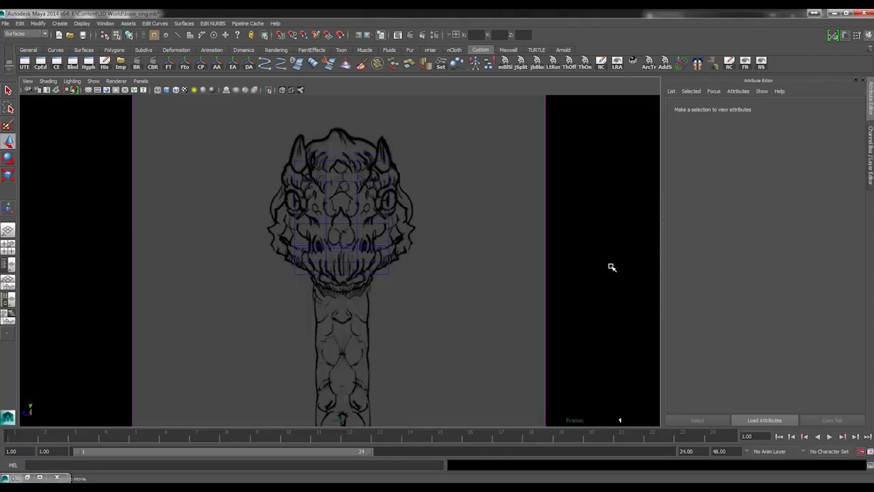
# Cycle the side view's background colour to dark grey
pyautogui.hotkey('alt', 'b')
pyautogui.hotkey('alt', 'b')
pyautogui.hotkey('alt', 'b')
pyautogui.scroll(5, 398, 273)
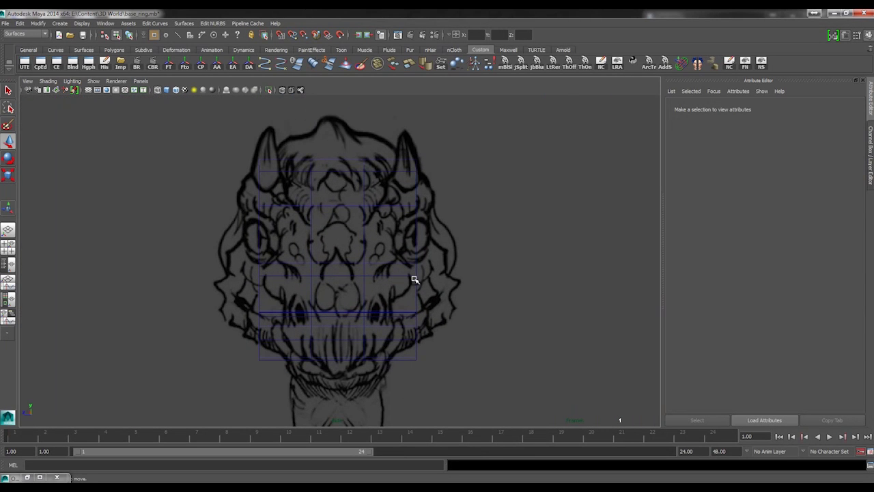
# Return to the four-view layout and select a column of side faces near the neck of the dragon block
pyautogui.press('space')
pyautogui.keyDown('alt'); pyautogui.moveTo(489, 198); pyautogui.dragTo(585, 170); pyautogui.keyUp('alt')
pyautogui.rightClick(501, 169)
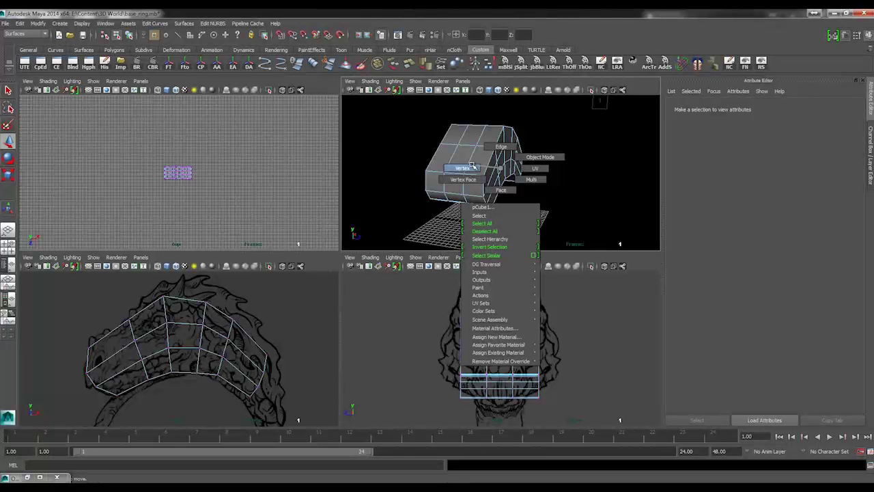
pyautogui.click(471, 166)
pyautogui.keyDown('alt'); pyautogui.moveTo(501, 168); pyautogui.dragTo(509, 170); pyautogui.keyUp('alt')
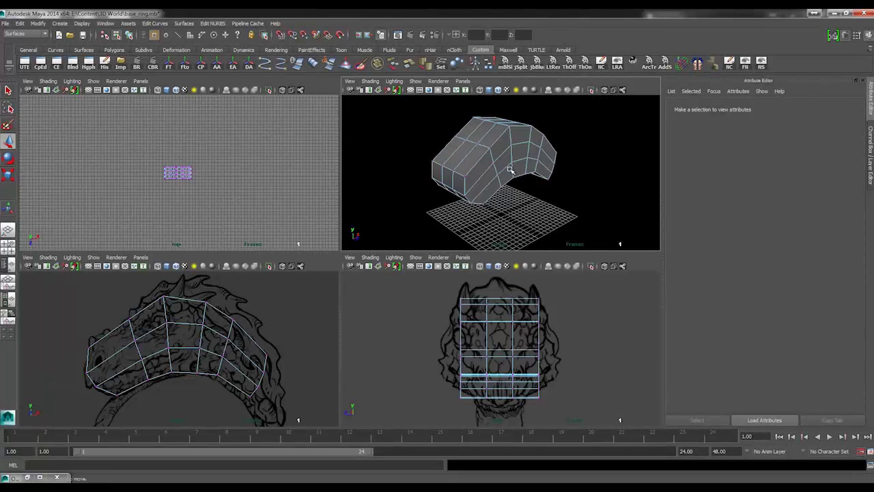
pyautogui.rightClick(510, 170)
pyautogui.moveTo(511, 170); pyautogui.dragTo(510, 190, button='right')
pyautogui.keyDown('alt'); pyautogui.moveTo(240, 328); pyautogui.dragTo(273, 335, button='right'); pyautogui.keyUp('alt')
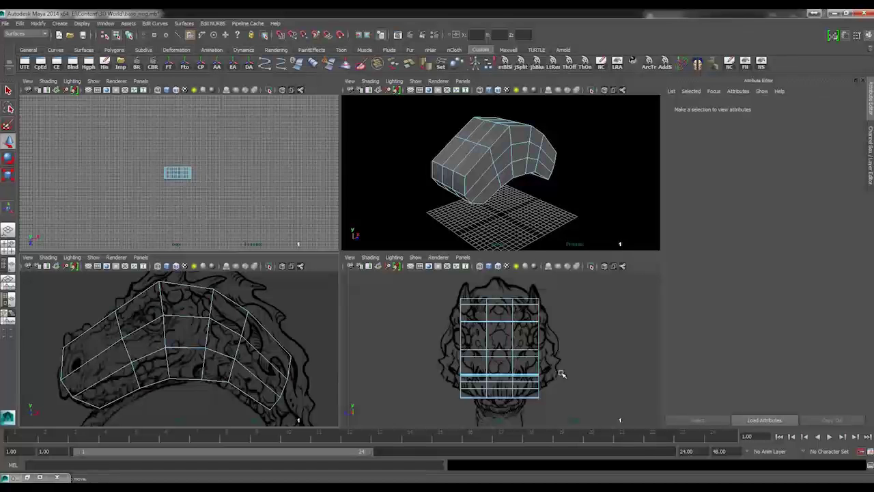
pyautogui.click(220, 343)
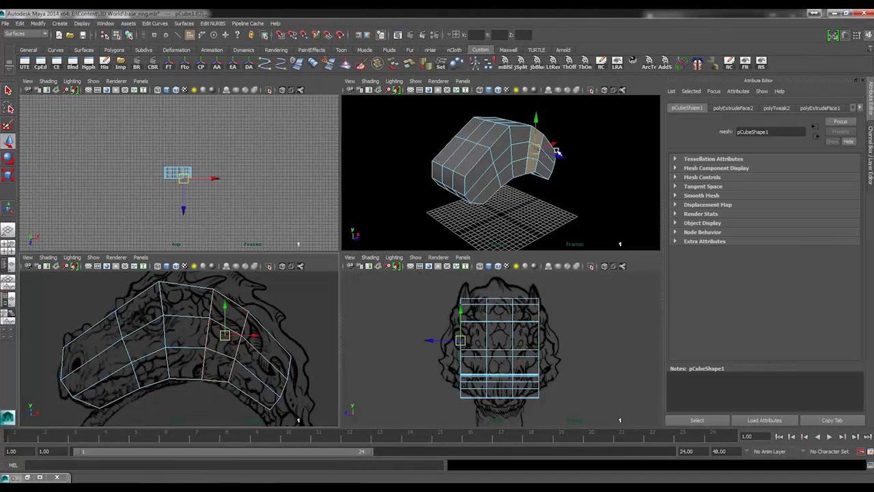
pyautogui.keyDown('alt'); pyautogui.moveTo(517, 159); pyautogui.dragTo(523, 161); pyautogui.keyUp('alt')
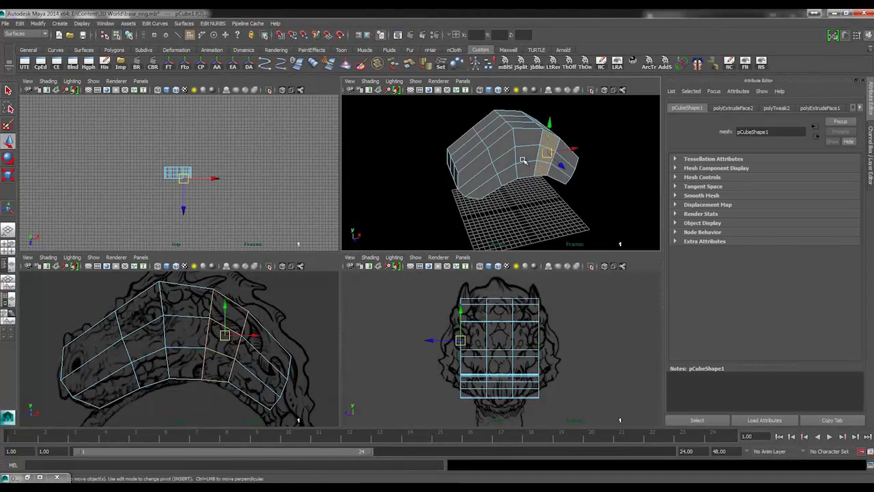
# Select the edge loop around the back of the head and scale it wider to match the front drawing
pyautogui.moveTo(522, 160); pyautogui.dragTo(524, 140, button='right')
pyautogui.keyDown('alt'); pyautogui.moveTo(532, 166); pyautogui.dragTo(548, 171); pyautogui.keyUp('alt')
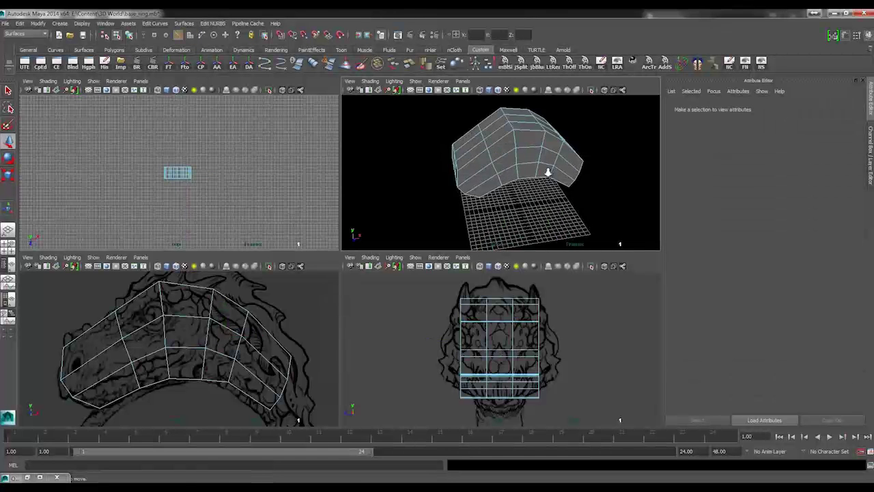
pyautogui.keyDown('alt'); pyautogui.moveTo(548, 172); pyautogui.dragTo(568, 175, button='right'); pyautogui.keyUp('alt')
pyautogui.click(557, 169)
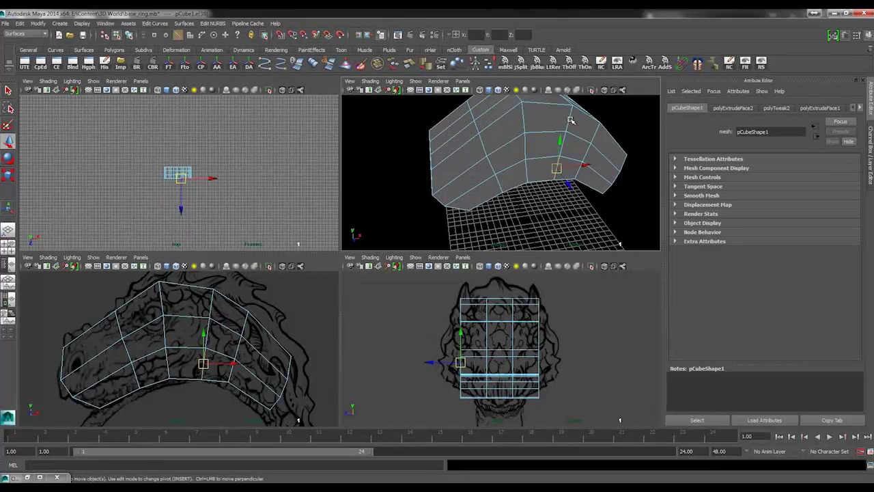
pyautogui.click(571, 120)
pyautogui.keyDown('alt'); pyautogui.moveTo(560, 139); pyautogui.dragTo(557, 171); pyautogui.keyUp('alt')
pyautogui.press('r')
pyautogui.keyDown('alt'); pyautogui.moveTo(485, 162); pyautogui.dragTo(551, 177); pyautogui.keyUp('alt')
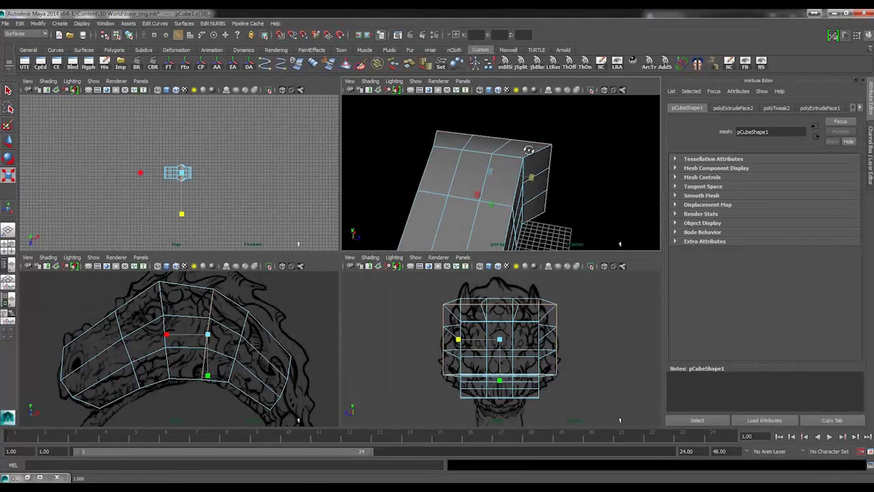
# Select the side edges around the snout tip on both sides and scale them inward to narrow the snout
pyautogui.keyDown('alt'); pyautogui.moveTo(529, 149); pyautogui.dragTo(460, 192); pyautogui.keyUp('alt')
pyautogui.click(464, 194)
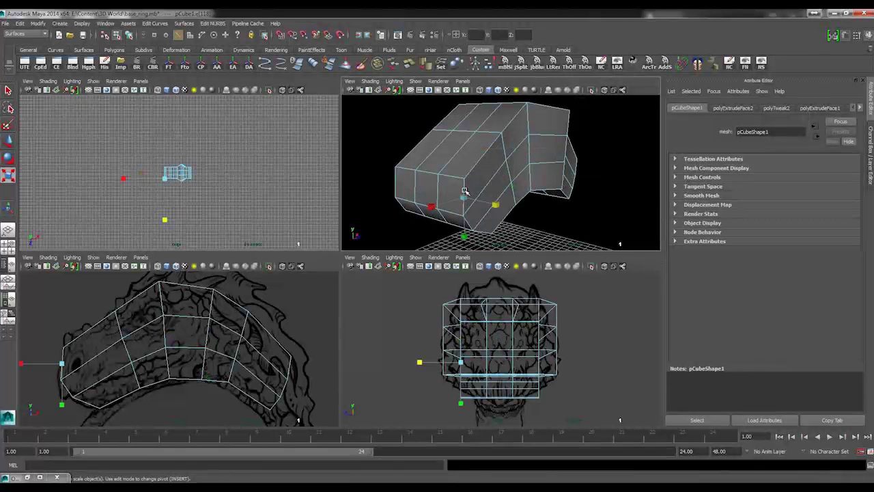
pyautogui.keyDown('shift'); pyautogui.click(482, 232); pyautogui.keyUp('shift')
pyautogui.keyDown('shift'); pyautogui.click(486, 234); pyautogui.keyUp('shift')
pyautogui.keyDown('alt'); pyautogui.moveTo(474, 224); pyautogui.dragTo(527, 196); pyautogui.keyUp('alt')
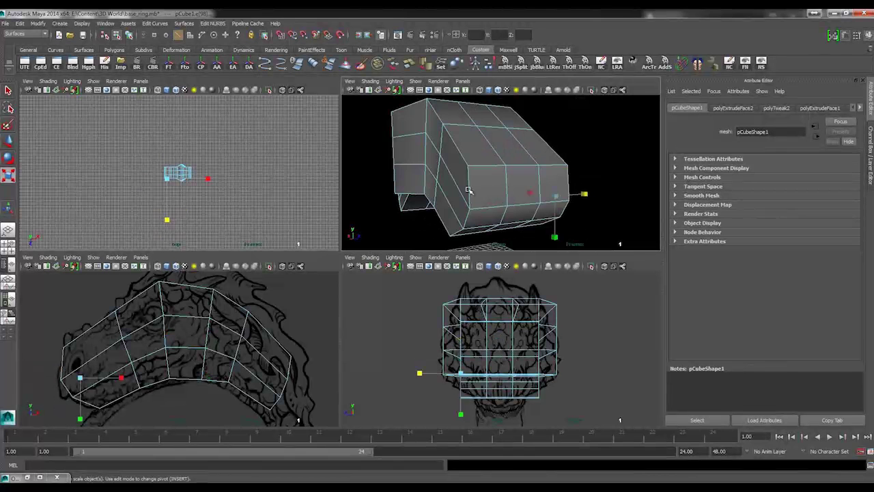
pyautogui.keyDown('shift'); pyautogui.click(469, 191); pyautogui.keyUp('shift')
pyautogui.hotkey('ctrl', 'z')
pyautogui.keyDown('shift'); pyautogui.click(470, 196); pyautogui.keyUp('shift')
pyautogui.keyDown('shift'); pyautogui.click(467, 218); pyautogui.keyUp('shift')
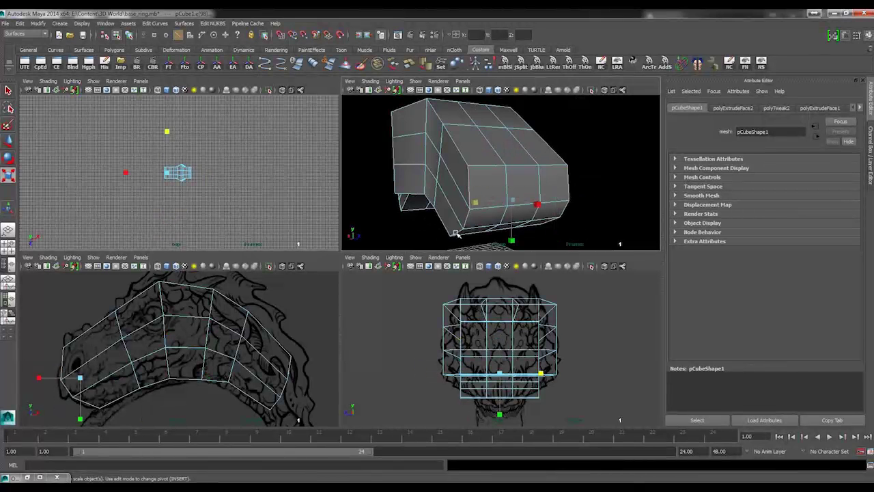
pyautogui.keyDown('alt'); pyautogui.moveTo(477, 231); pyautogui.dragTo(469, 208); pyautogui.keyUp('alt')
pyautogui.click(470, 202)
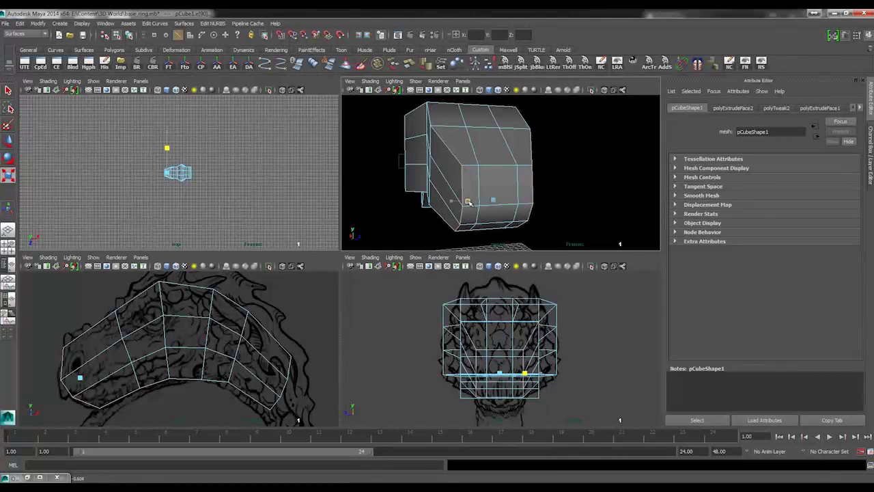
pyautogui.moveTo(469, 202); pyautogui.dragTo(470, 202)
# Select the two inner vertical edge lines of the snout tip and scale them closer together
pyautogui.click(479, 179)
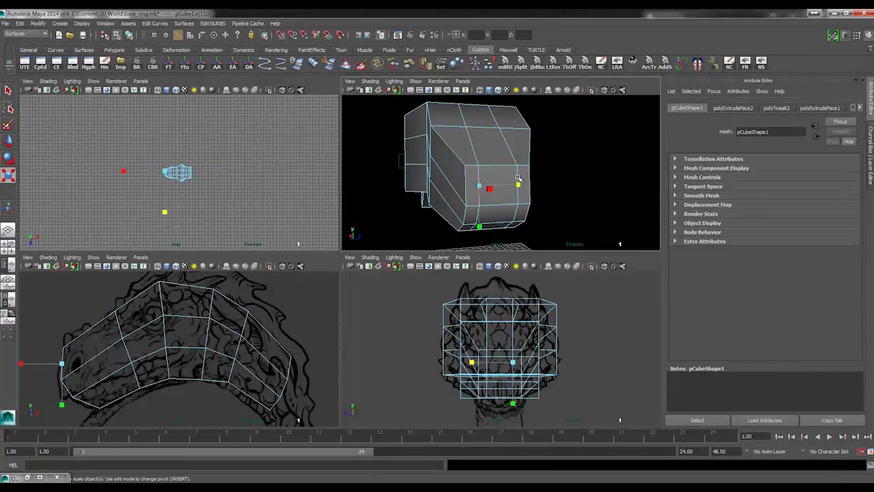
pyautogui.keyDown('alt'); pyautogui.moveTo(497, 168); pyautogui.dragTo(478, 176); pyautogui.keyUp('alt')
pyautogui.press('q')
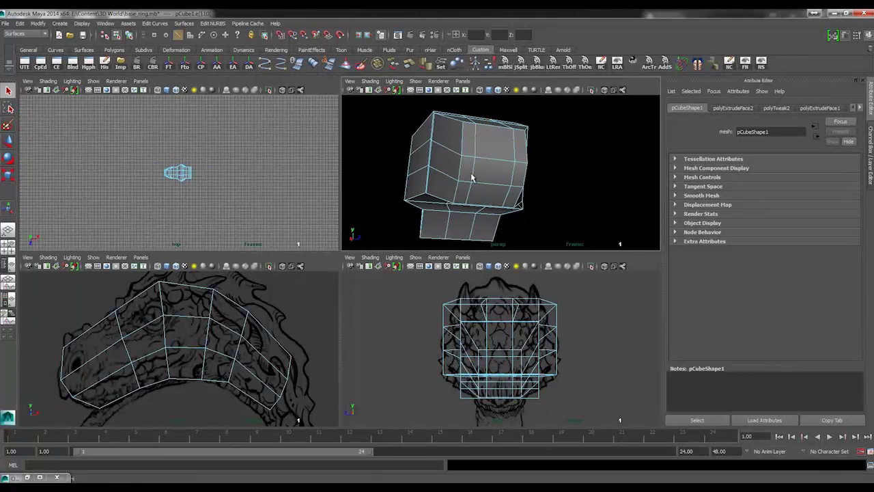
pyautogui.keyDown('shift'); pyautogui.click(504, 197); pyautogui.keyUp('shift')
pyautogui.click(514, 179)
pyautogui.click(512, 194)
pyautogui.click(511, 159)
pyautogui.hotkey('ctrl', 'z')
pyautogui.click(514, 156)
pyautogui.hotkey('ctrl', 'z')
pyautogui.click(507, 158)
pyautogui.keyDown('alt'); pyautogui.moveTo(506, 158); pyautogui.dragTo(487, 176); pyautogui.keyUp('alt')
pyautogui.hotkey('ctrl', 'z')
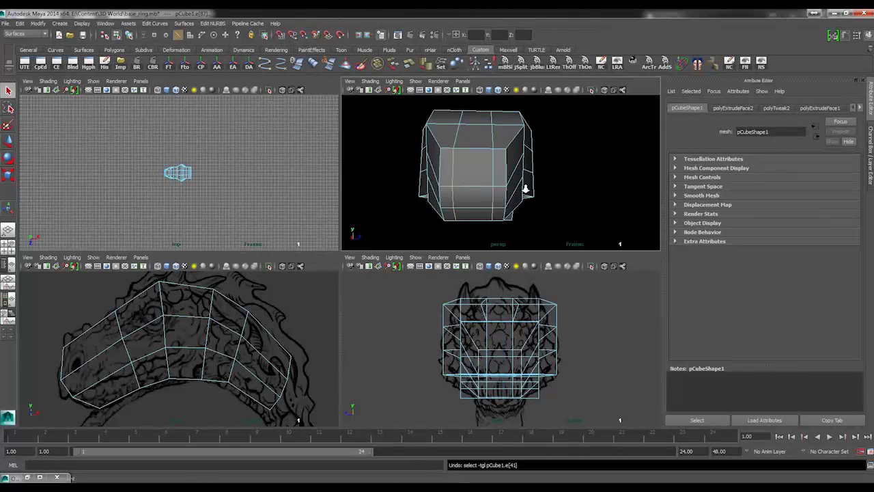
pyautogui.scroll(5, 482, 173)
pyautogui.keyDown('alt'); pyautogui.moveTo(484, 194); pyautogui.dragTo(382, 188, button='right'); pyautogui.keyUp('alt')
pyautogui.press('r')
pyautogui.moveTo(420, 191); pyautogui.dragTo(461, 191)
# Select the edge loop around the middle of the snout and scale it narrower to smooth the taper
pyautogui.click(422, 162)
pyautogui.doubleClick(452, 198)
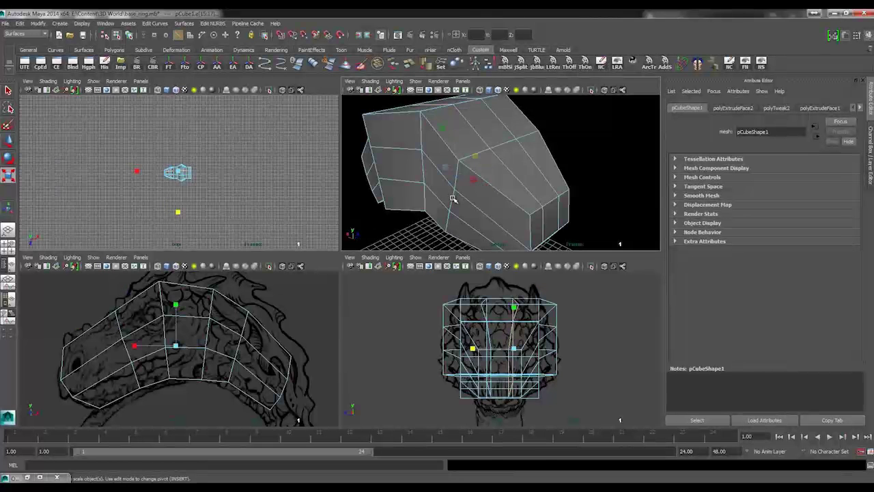
pyautogui.hotkey('ctrl', 'z')
pyautogui.doubleClick(454, 197)
pyautogui.hotkey('ctrl', 'z')
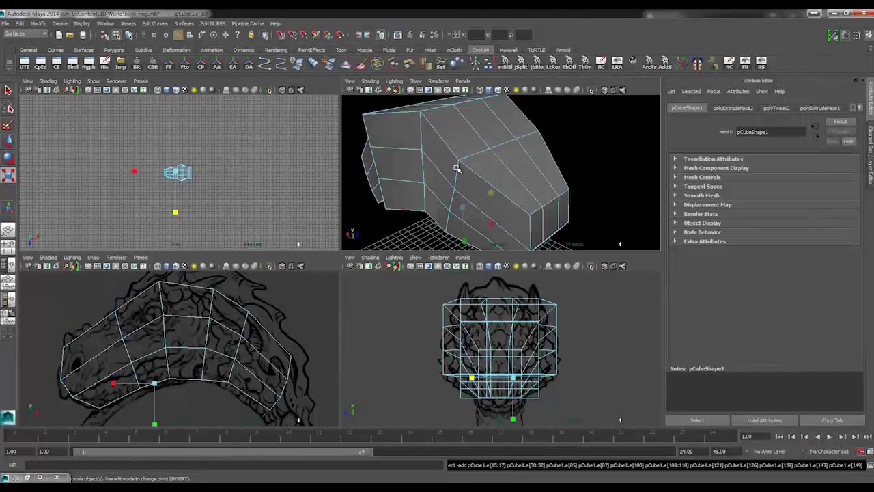
pyautogui.doubleClick(457, 168)
pyautogui.click(474, 191)
pyautogui.moveTo(473, 191)
pyautogui.keyDown('alt'); pyautogui.mouseDown()
pyautogui.moveTo(526, 181)
pyautogui.moveTo(464, 161)
pyautogui.moveTo(495, 156)
pyautogui.moveTo(539, 157)
pyautogui.moveTo(557, 193)
pyautogui.moveTo(476, 237)
pyautogui.moveTo(370, 254)
pyautogui.moveTo(347, 226)
pyautogui.moveTo(331, 242)
pyautogui.moveTo(329, 207)
pyautogui.mouseUp(); pyautogui.keyUp('alt')
pyautogui.click(489, 185)
pyautogui.press('r')
# Maximize the perspective view and scale the upper outer lengthwise edges vertically to round off the top of the head
pyautogui.press('space')
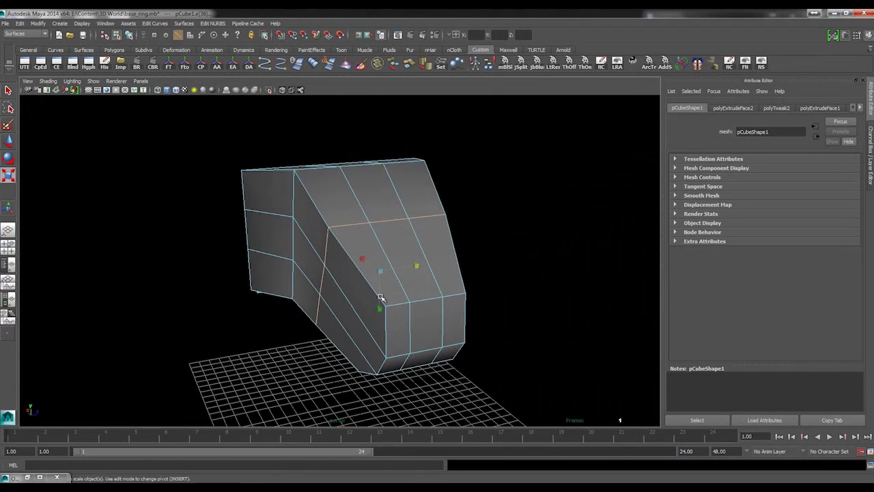
pyautogui.keyDown('alt'); pyautogui.moveTo(401, 312); pyautogui.dragTo(308, 276); pyautogui.keyUp('alt')
pyautogui.doubleClick(296, 274)
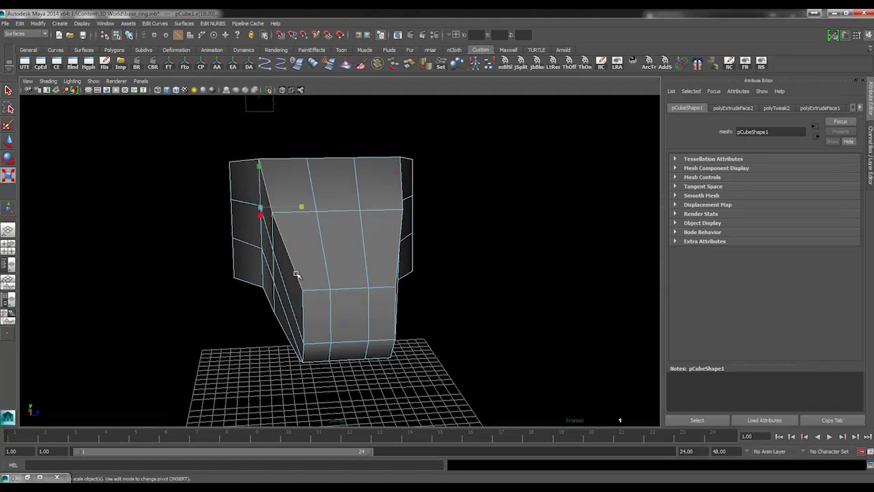
pyautogui.keyDown('alt'); pyautogui.moveTo(366, 258); pyautogui.dragTo(356, 234); pyautogui.keyUp('alt')
pyautogui.doubleClick(269, 275)
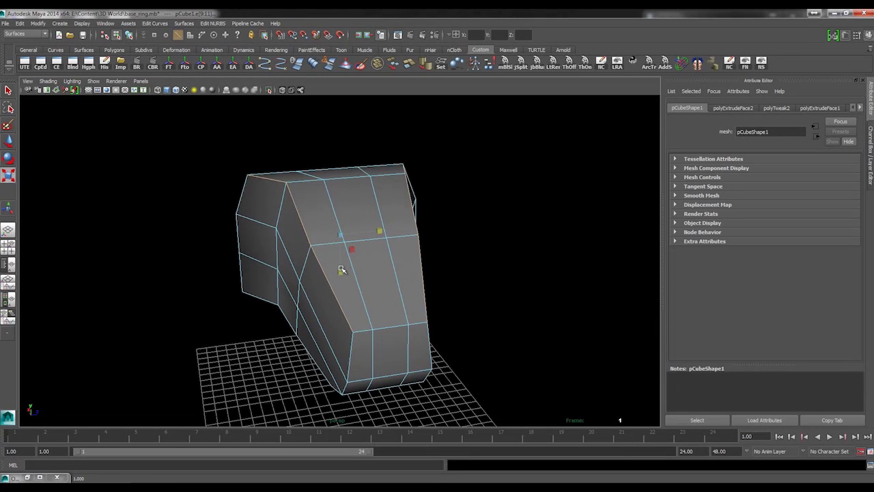
pyautogui.moveTo(341, 270); pyautogui.dragTo(343, 255)
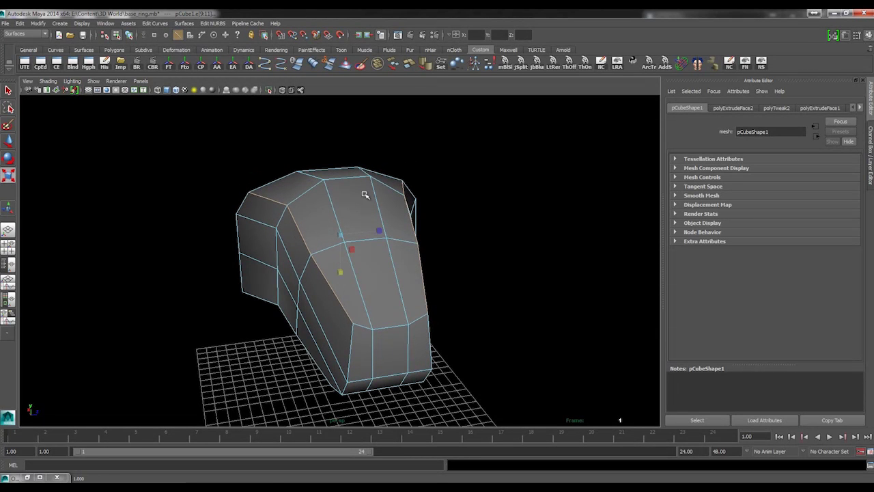
pyautogui.keyDown('alt'); pyautogui.moveTo(368, 228); pyautogui.dragTo(302, 232); pyautogui.keyUp('alt')
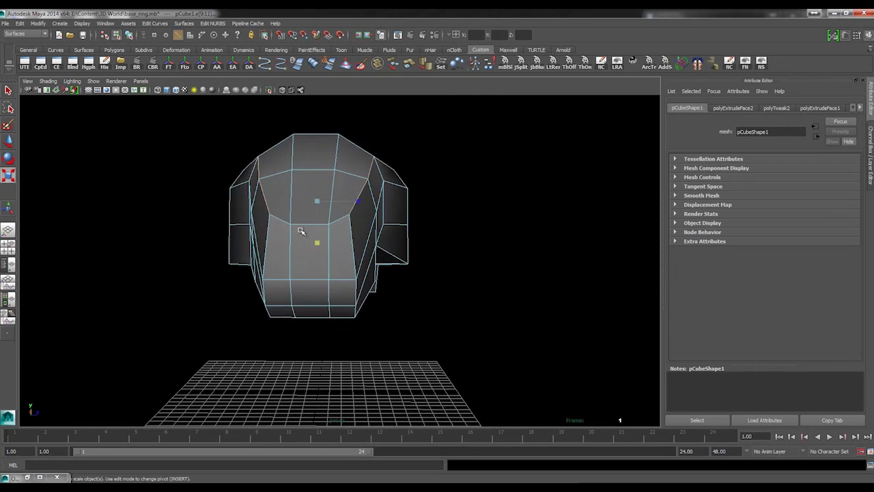
# Select the two outer vertices on top of the mid-snout row and lower them to keep the snout rounded
pyautogui.moveTo(272, 215); pyautogui.dragTo(247, 214, button='right')
pyautogui.click(271, 214)
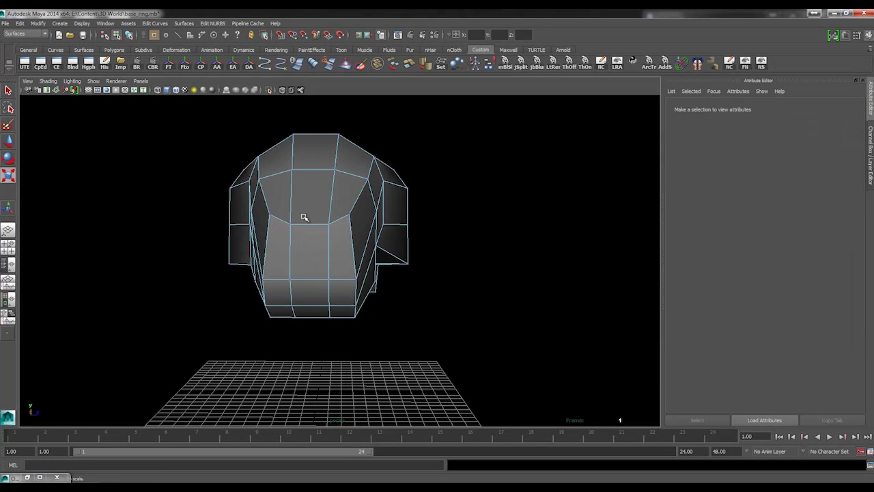
pyautogui.keyDown('shift'); pyautogui.click(350, 216); pyautogui.keyUp('shift')
pyautogui.press('w')
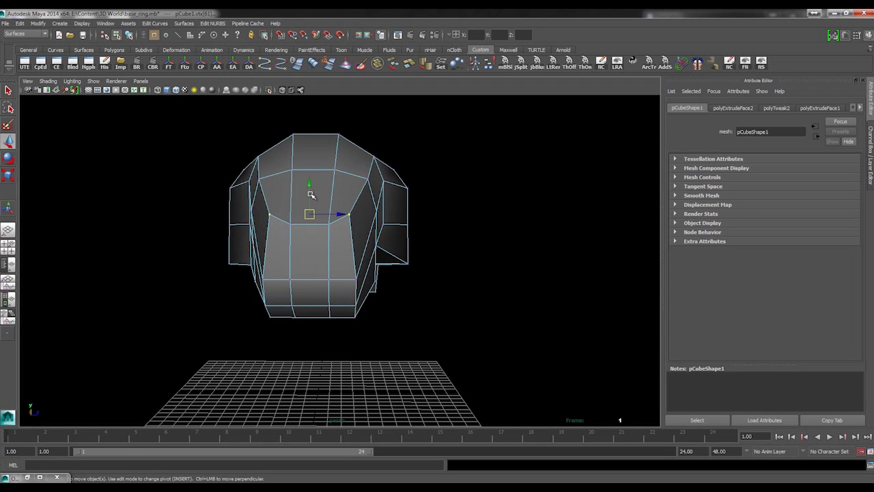
pyautogui.moveTo(308, 194); pyautogui.dragTo(329, 196)
# Select the lower outer lengthwise edges on both sides and scale them vertically to round the block's underside
pyautogui.keyDown('alt'); pyautogui.moveTo(382, 216); pyautogui.dragTo(445, 157, button='right'); pyautogui.keyUp('alt')
pyautogui.doubleClick(426, 193)
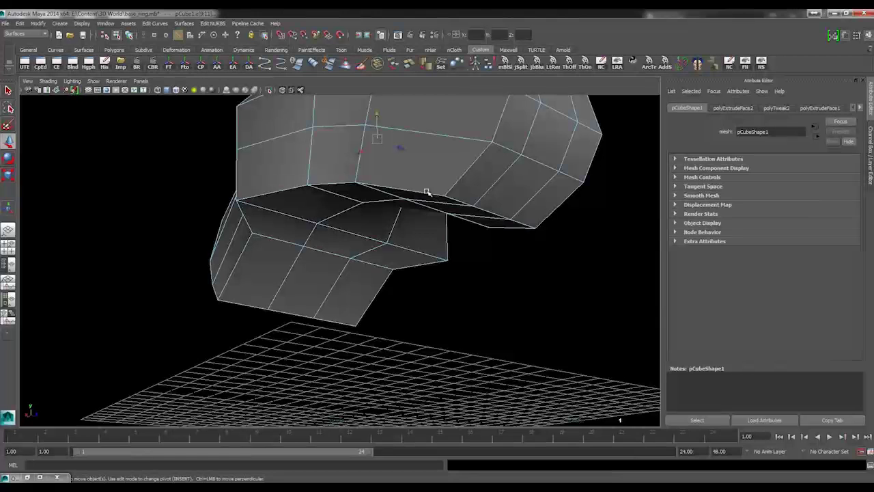
pyautogui.click(421, 195)
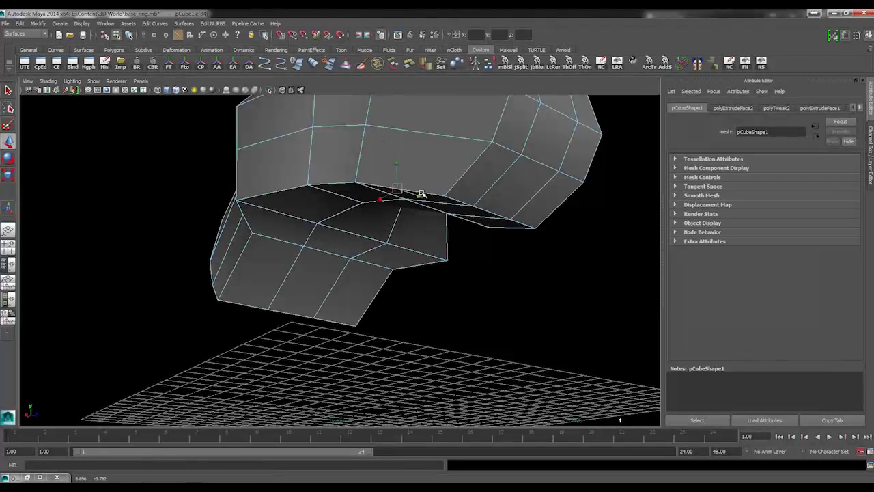
pyautogui.doubleClick(337, 183)
pyautogui.keyDown('alt'); pyautogui.moveTo(358, 189); pyautogui.dragTo(172, 230); pyautogui.keyUp('alt')
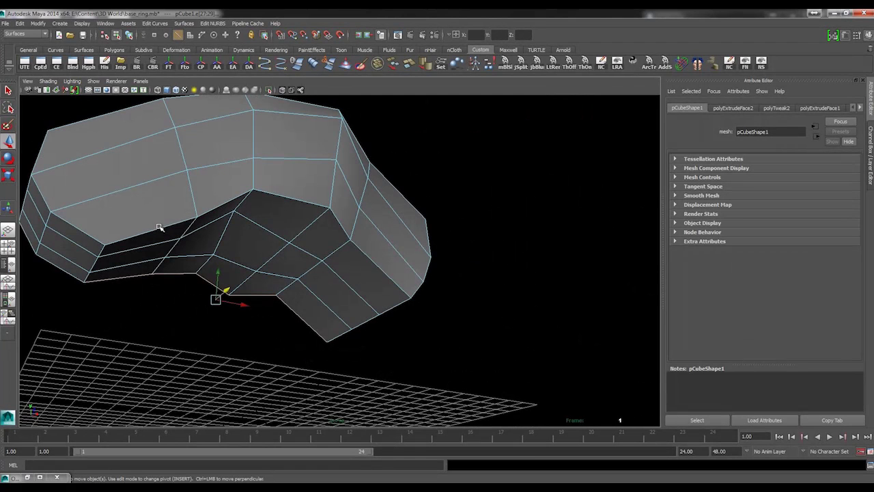
pyautogui.keyDown('shift'); pyautogui.click(164, 227); pyautogui.keyUp('shift')
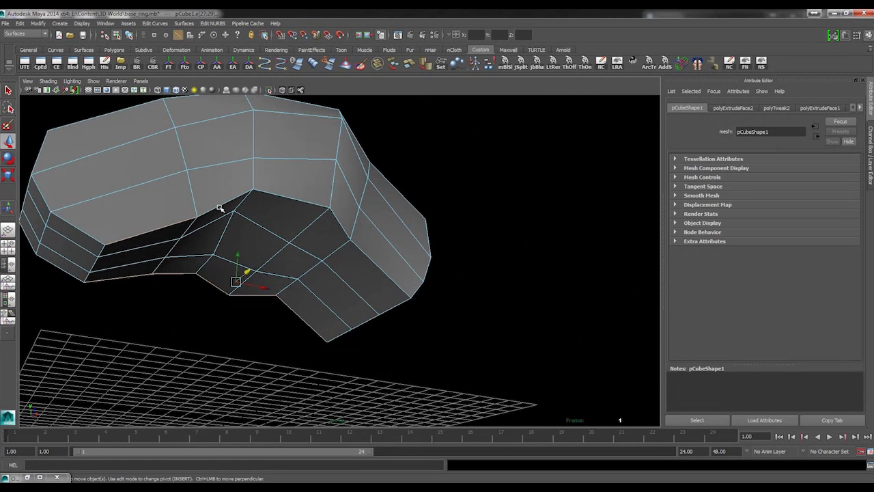
pyautogui.keyDown('alt'); pyautogui.moveTo(211, 201); pyautogui.dragTo(351, 252); pyautogui.keyUp('alt')
pyautogui.press('r')
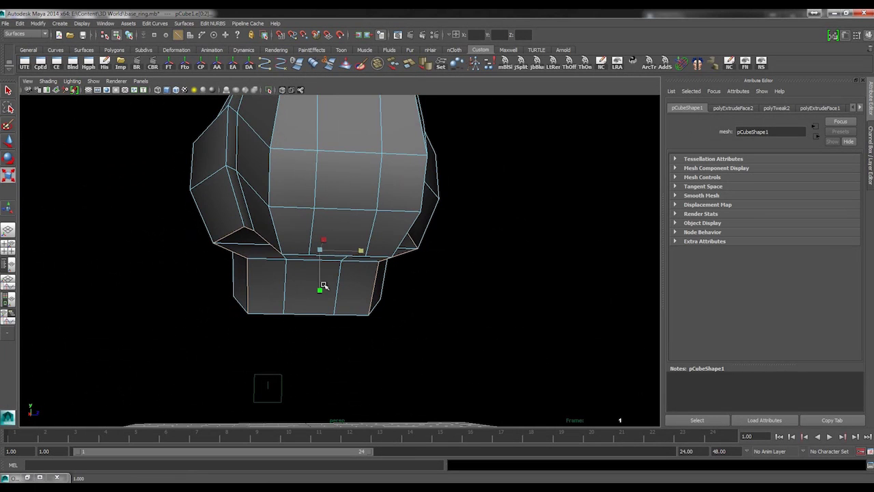
pyautogui.moveTo(320, 292); pyautogui.dragTo(371, 267)
pyautogui.hotkey('ctrl', 'z')
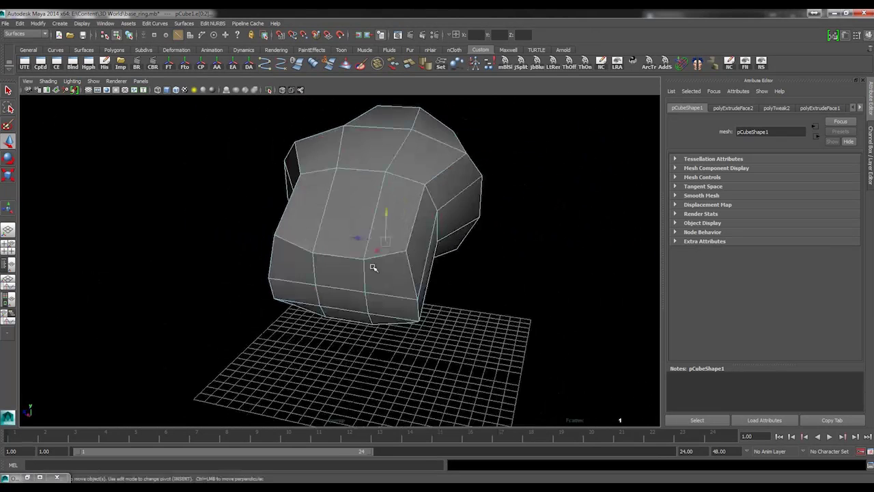
# Select the two outer upper vertices of the snout tip and lower them to round its upper edge
pyautogui.moveTo(390, 267); pyautogui.dragTo(352, 267, button='right')
pyautogui.click(275, 234)
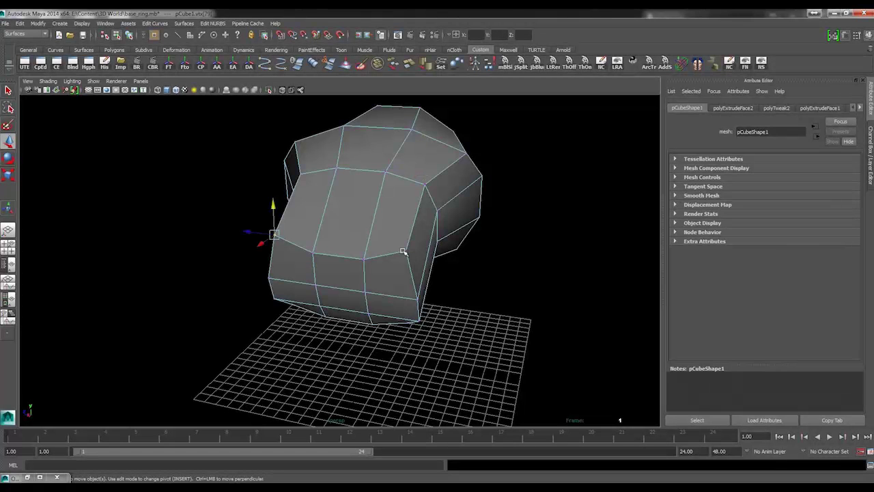
pyautogui.click(407, 252)
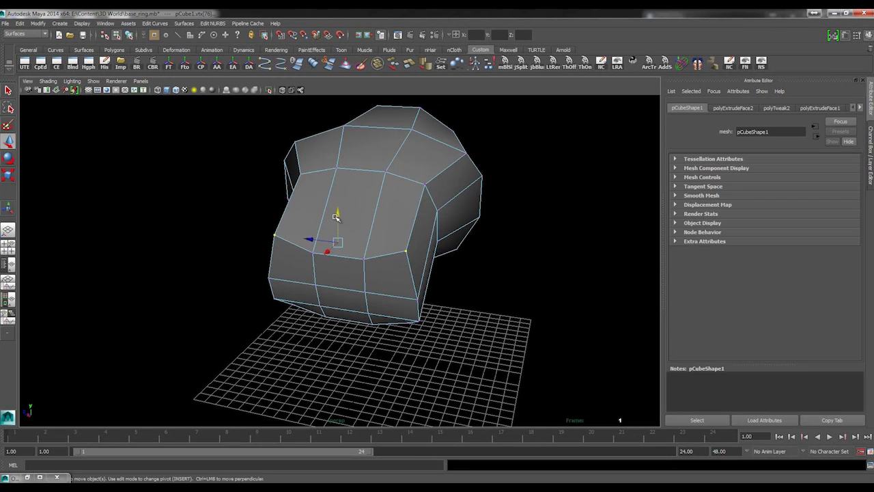
pyautogui.keyDown('alt'); pyautogui.moveTo(340, 225); pyautogui.dragTo(242, 272); pyautogui.keyUp('alt')
# Return to object mode, deselect the mesh and cycle the perspective view's background to light grey to check the shape
pyautogui.moveTo(281, 231); pyautogui.dragTo(322, 221, button='right')
pyautogui.click(379, 232)
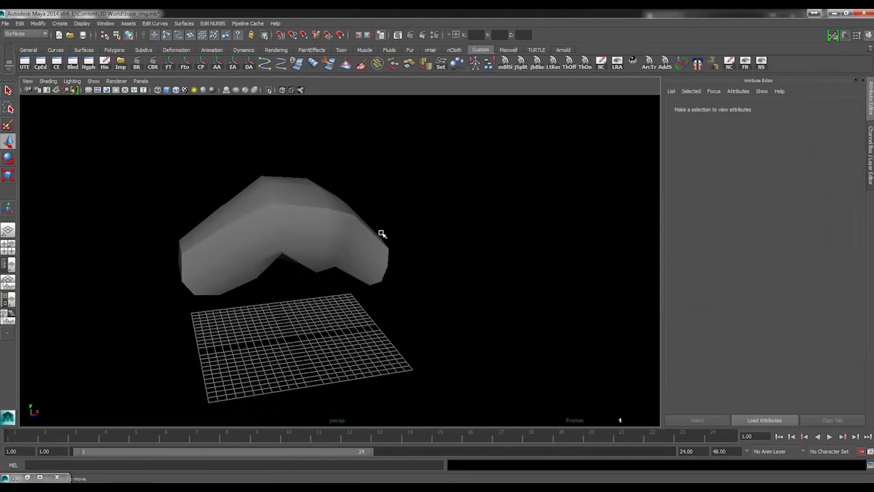
pyautogui.keyDown('alt'); pyautogui.moveTo(370, 221); pyautogui.dragTo(332, 231); pyautogui.keyUp('alt')
pyautogui.hotkey('alt', 'b')
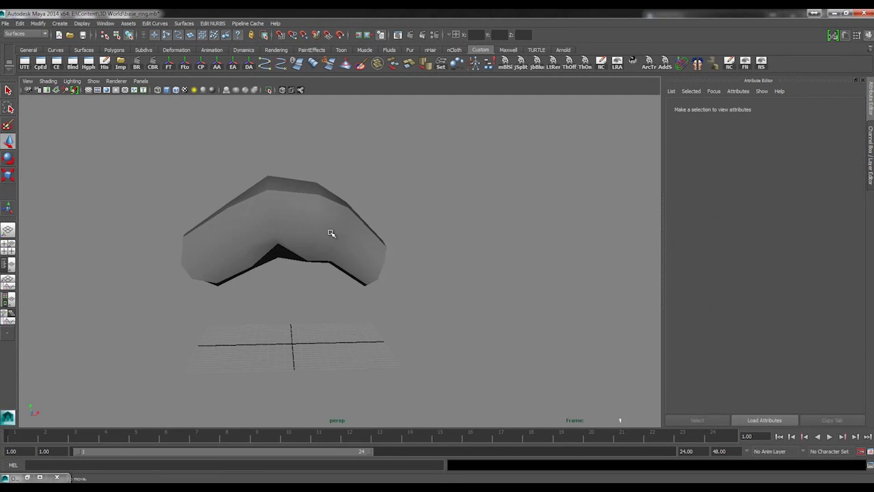
pyautogui.hotkey('alt', 'b')
pyautogui.keyDown('alt'); pyautogui.moveTo(380, 265); pyautogui.dragTo(347, 269); pyautogui.keyUp('alt')
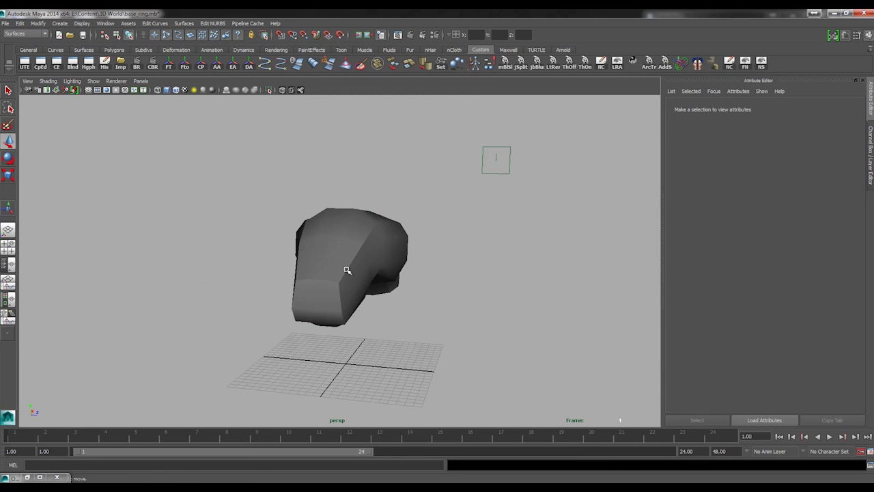
# Select the dragon head mesh and save the scene as dragon_box_model.mb in the 3D World folder, replacing the existing file
pyautogui.click(347, 269)
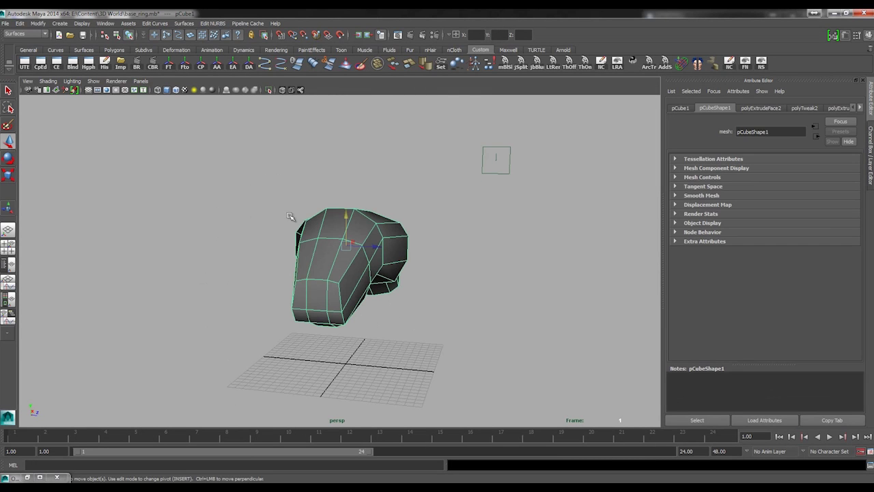
pyautogui.click(5, 23)
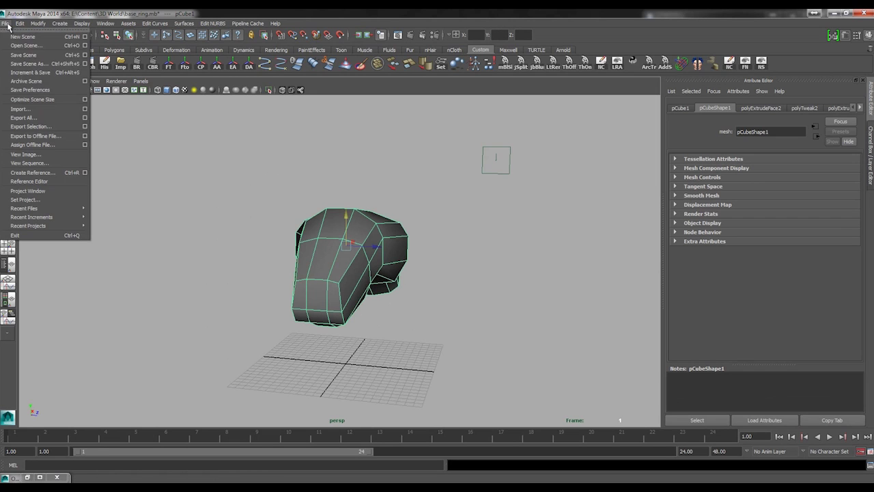
pyautogui.click(61, 63)
pyautogui.click(126, 246)
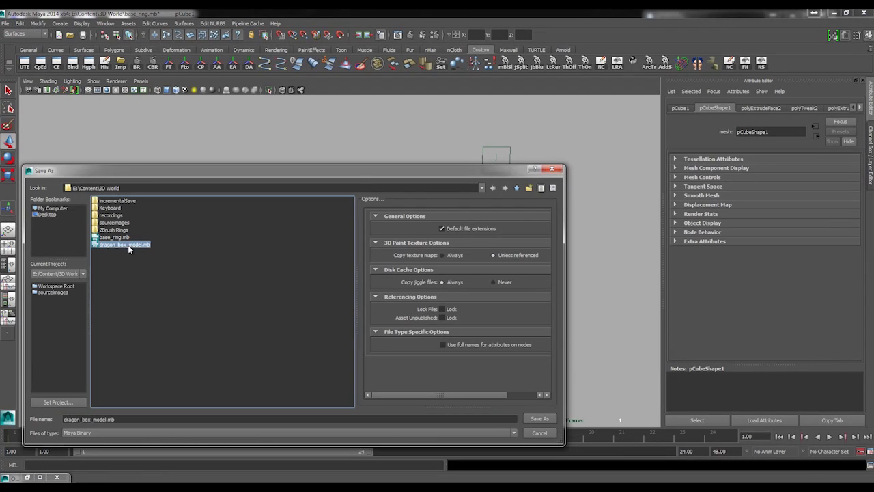
pyautogui.click(540, 418)
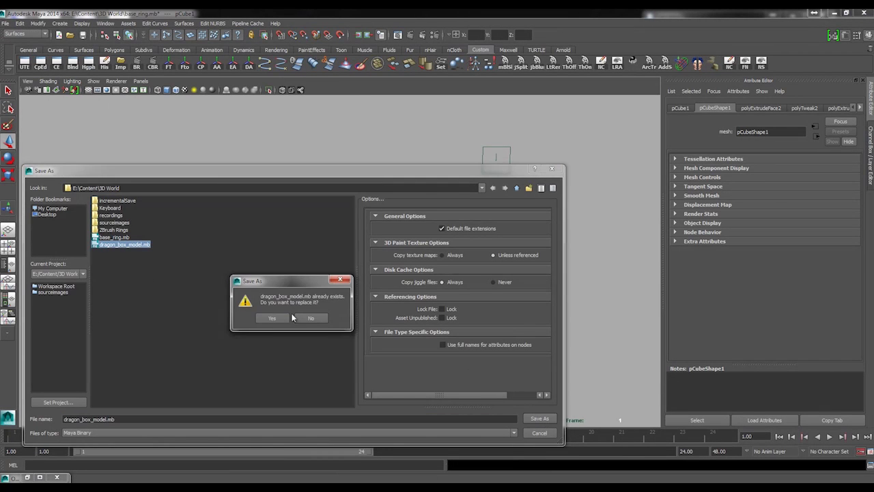
pyautogui.click(275, 318)
# Export the selected head mesh as an OBJ named dragon_head_base_to_ZBrush.obj in the 3D World folder
pyautogui.click(5, 26)
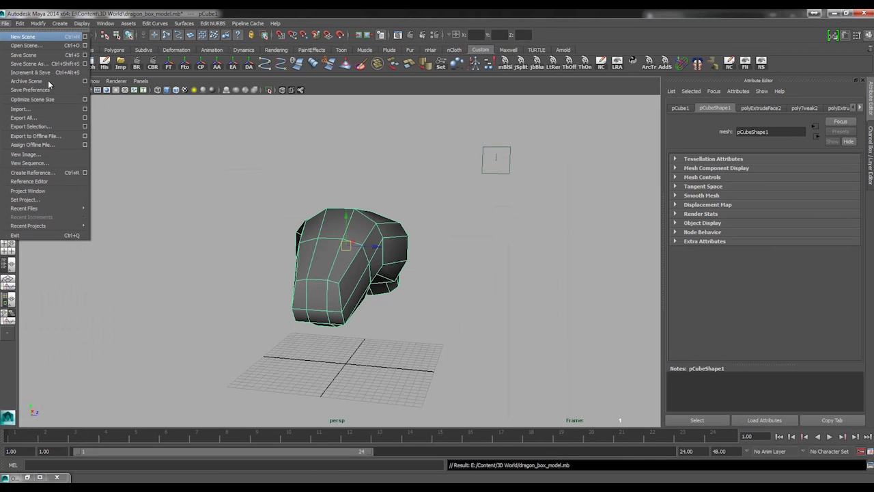
pyautogui.click(75, 128)
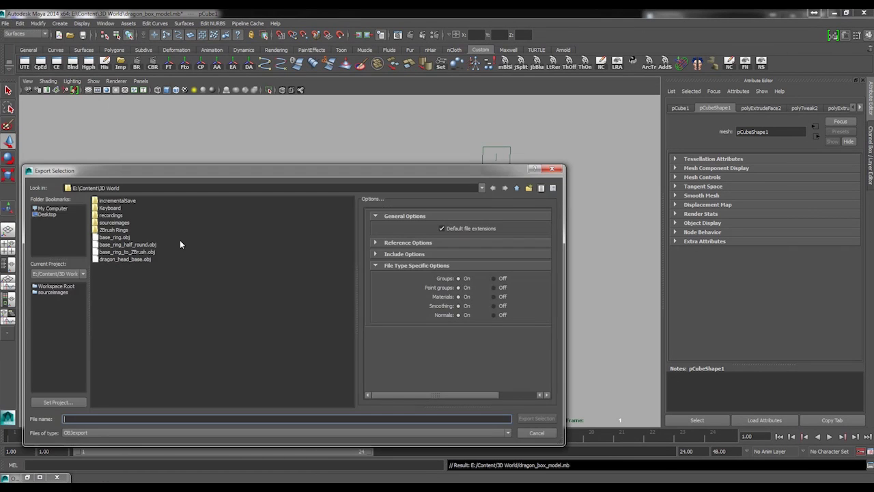
pyautogui.click(129, 259)
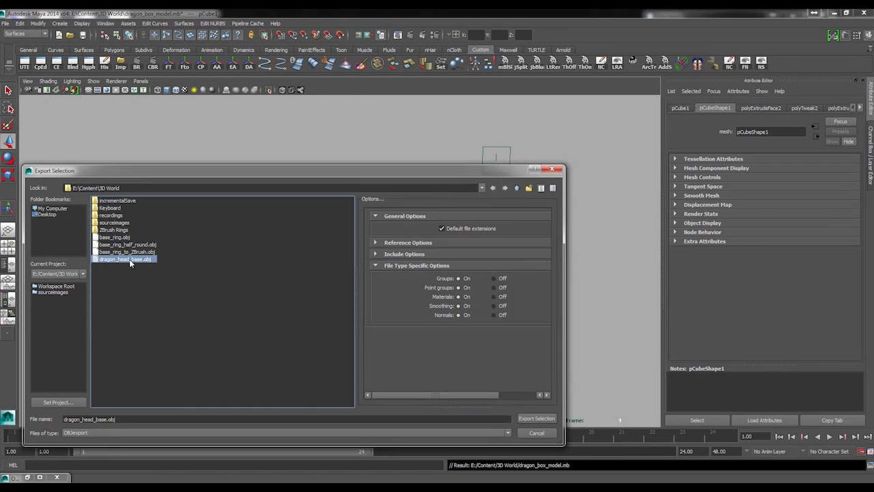
pyautogui.click(116, 419)
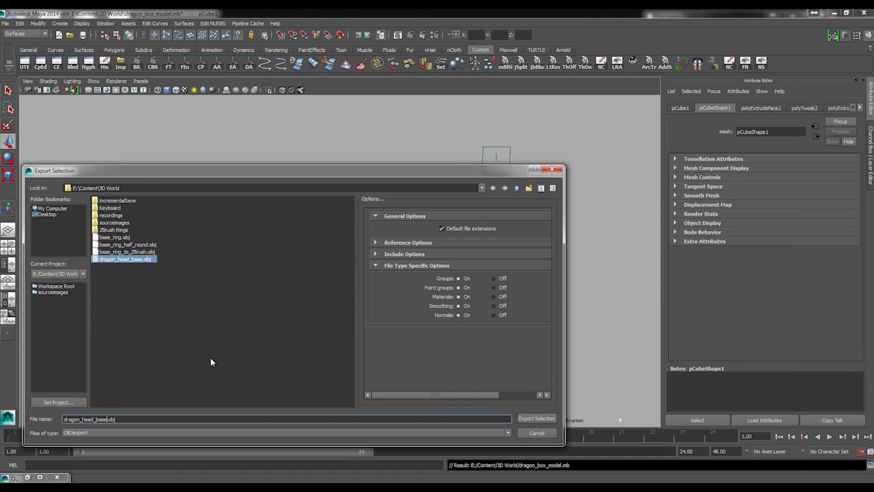
pyautogui.write('_to_ZB')
pyautogui.write('rush')
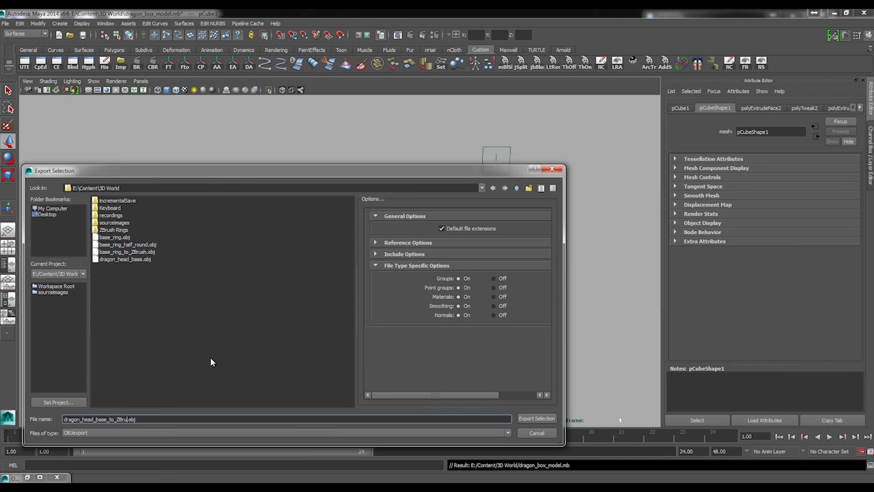
pyautogui.press('Return')
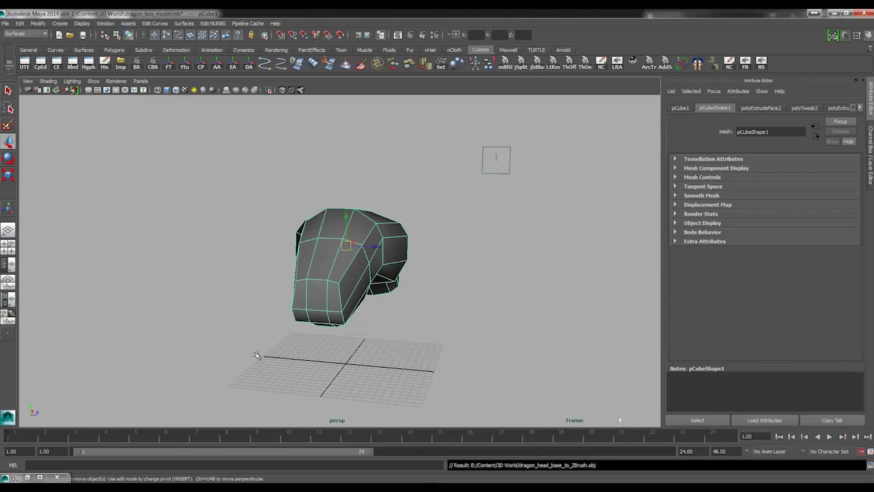